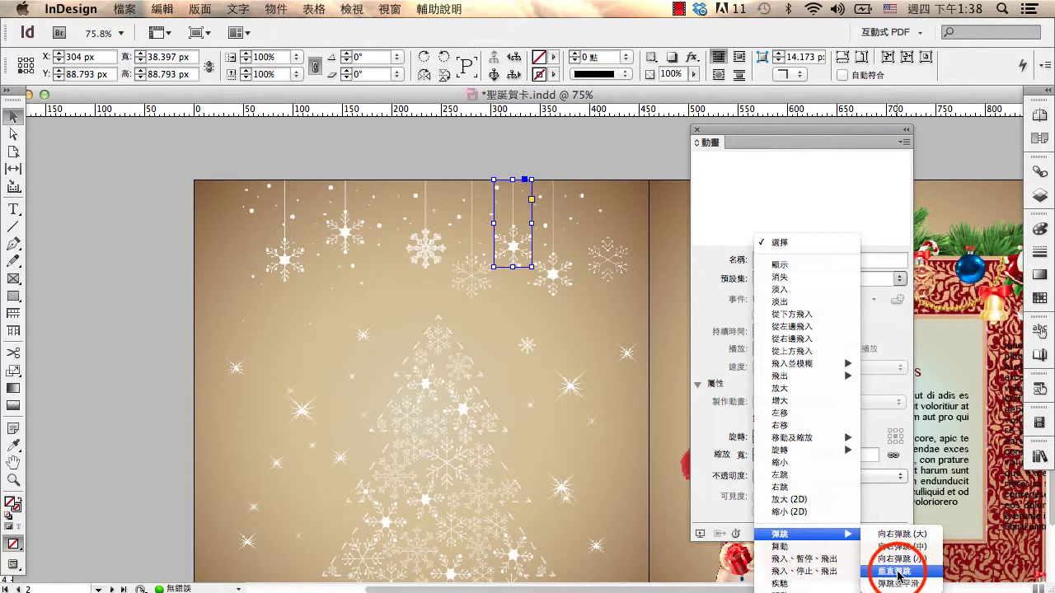
Apply the 垂直彈跳 preset to the selected snowflake, with its animation proxy shown, and move it just above the page to about X 302, Y 0 px.
click(899, 573)
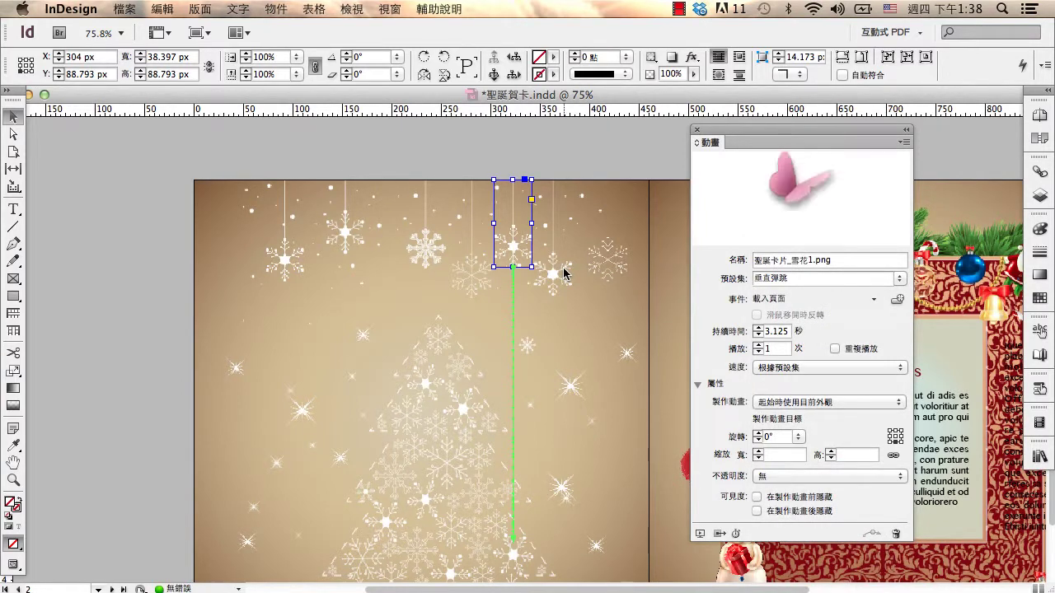
click(719, 534)
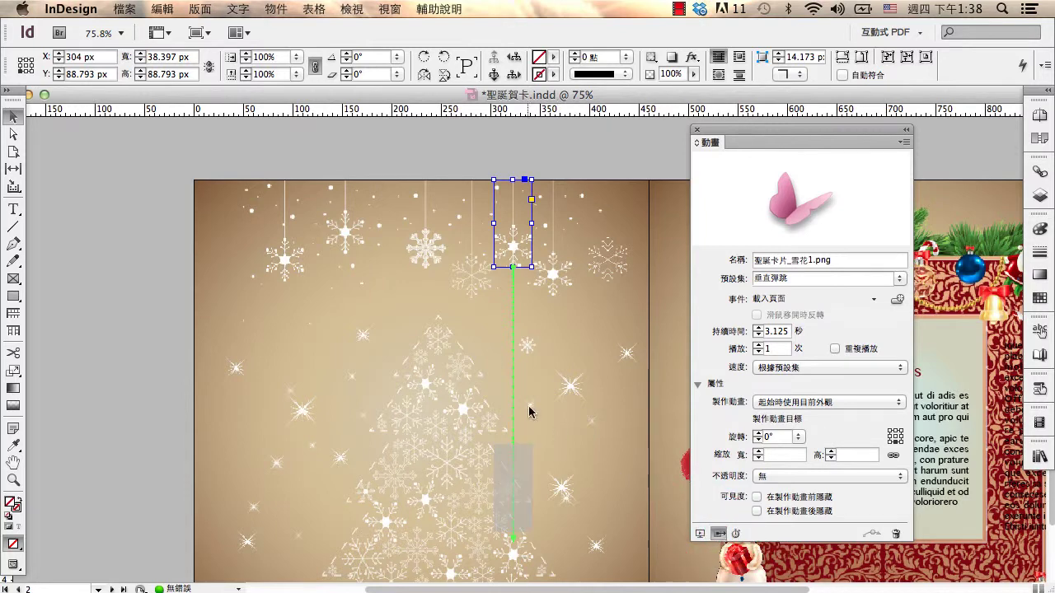
drag(527, 244, 520, 157)
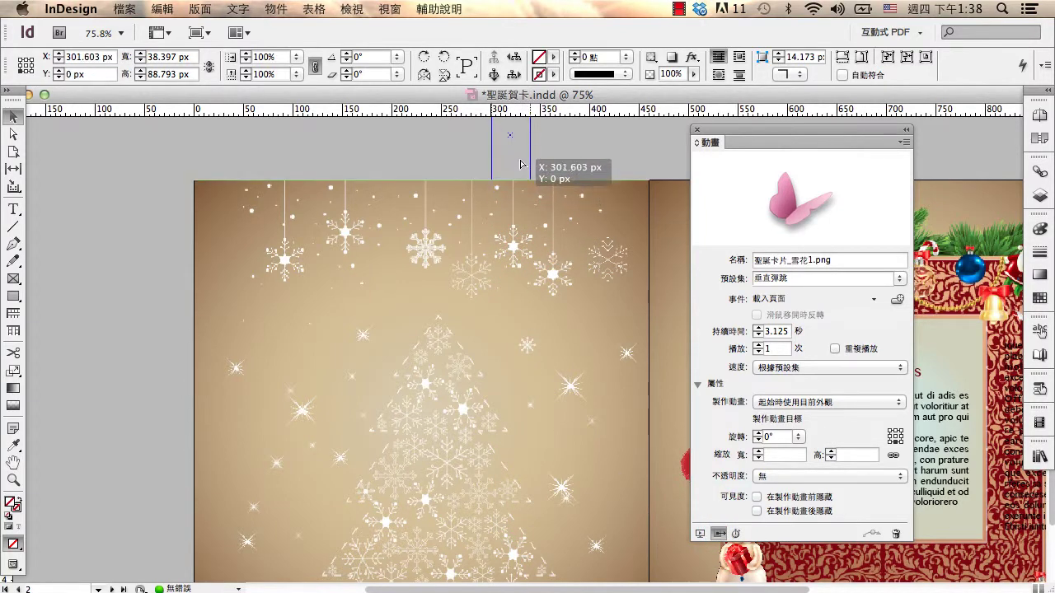
Shorten the snowflake's vertical motion path so it ends level with the neighbouring hanging snowflakes, and open its duration for editing.
click(511, 221)
click(510, 446)
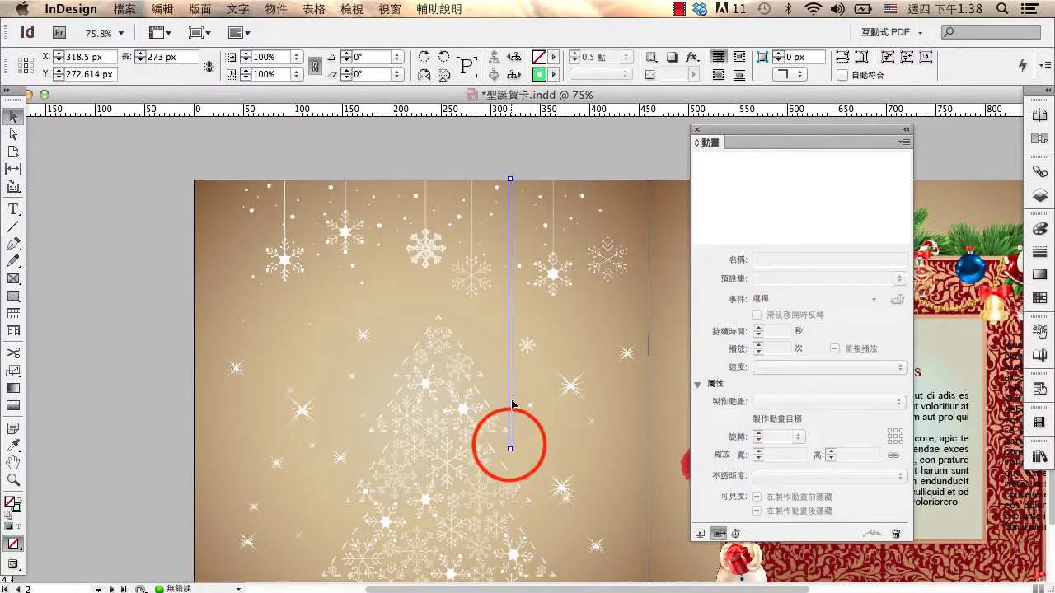
drag(510, 445, 511, 272)
click(523, 148)
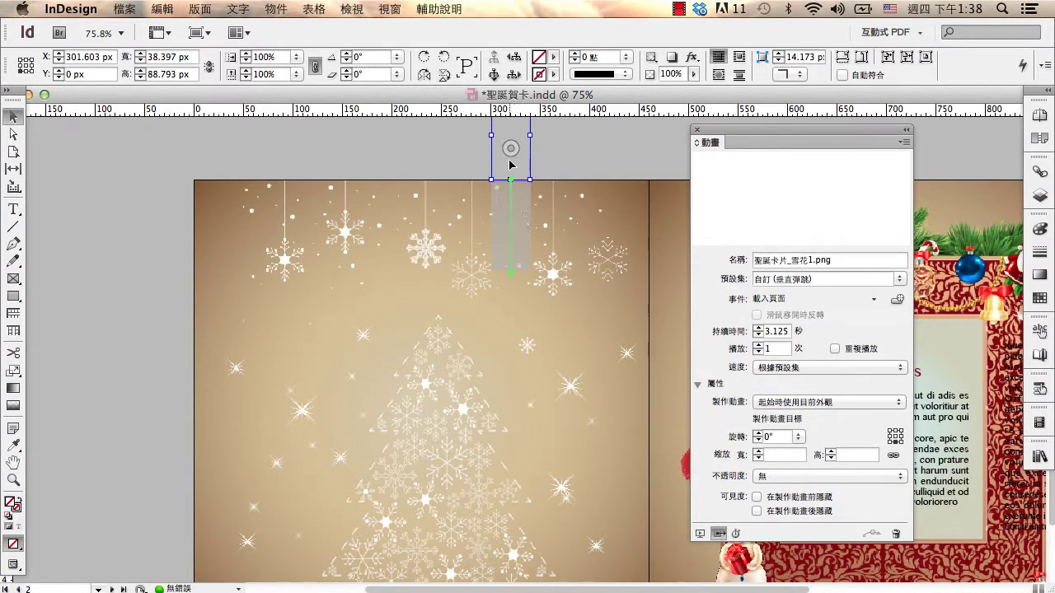
click(510, 264)
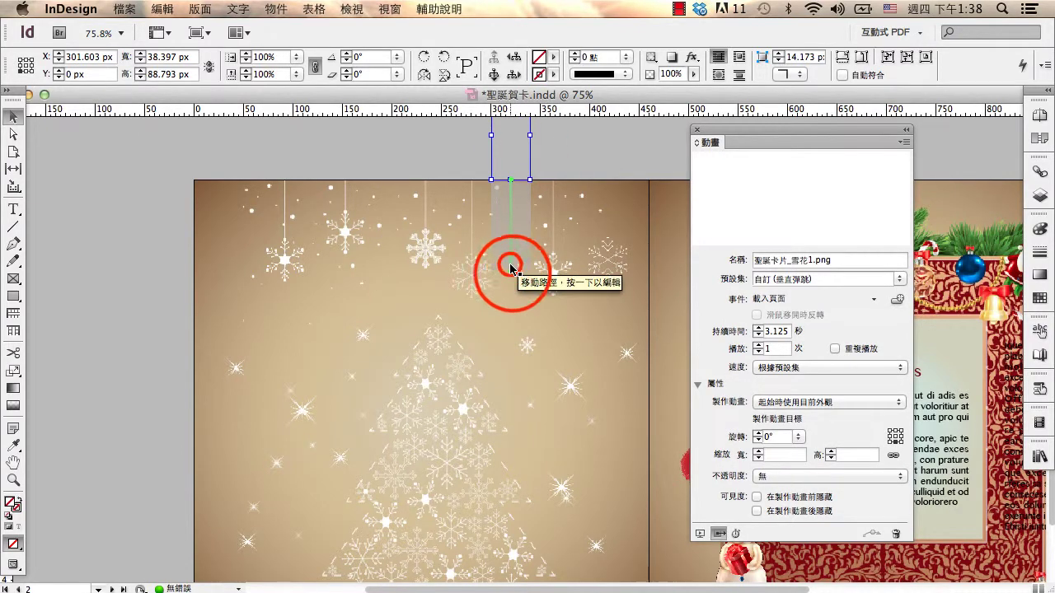
drag(511, 272, 525, 171)
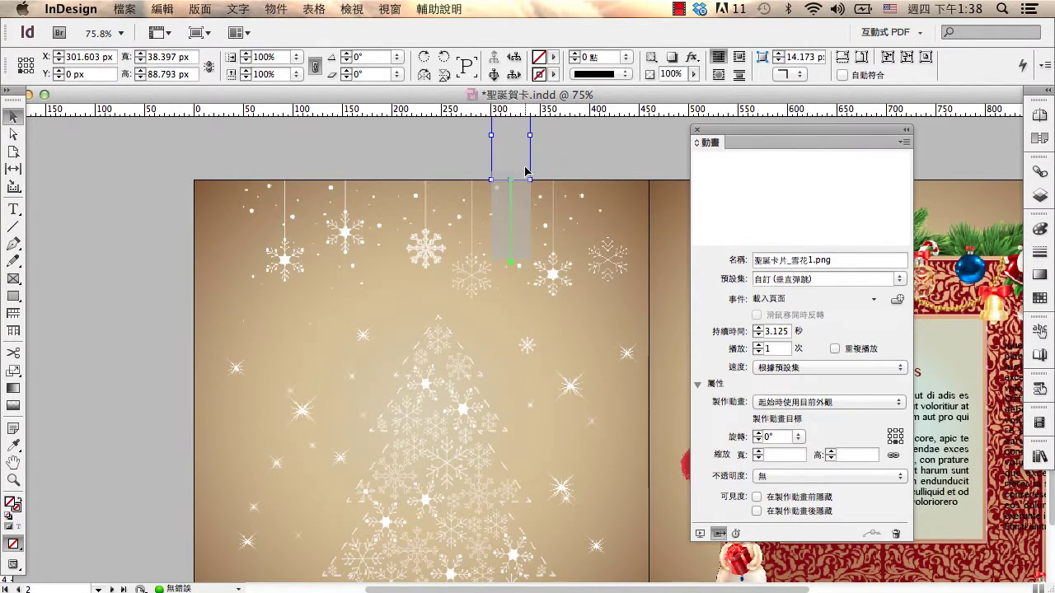
double_click(775, 331)
Apply the 垂直彈跳 preset to the far-left hanging snowflake and move it above the page to about X 72, Y 0 px.
click(287, 251)
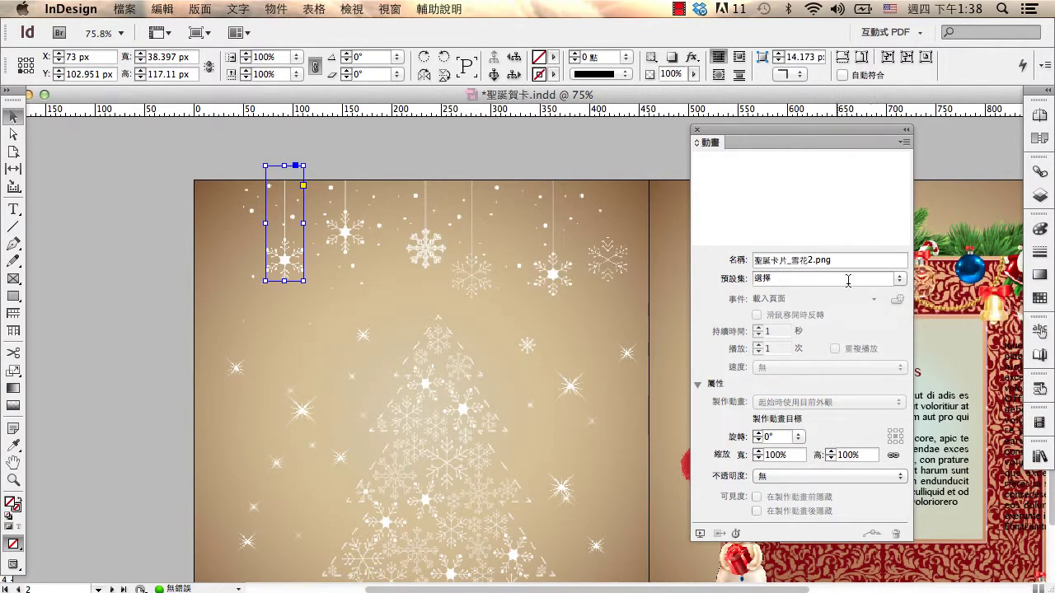
click(896, 279)
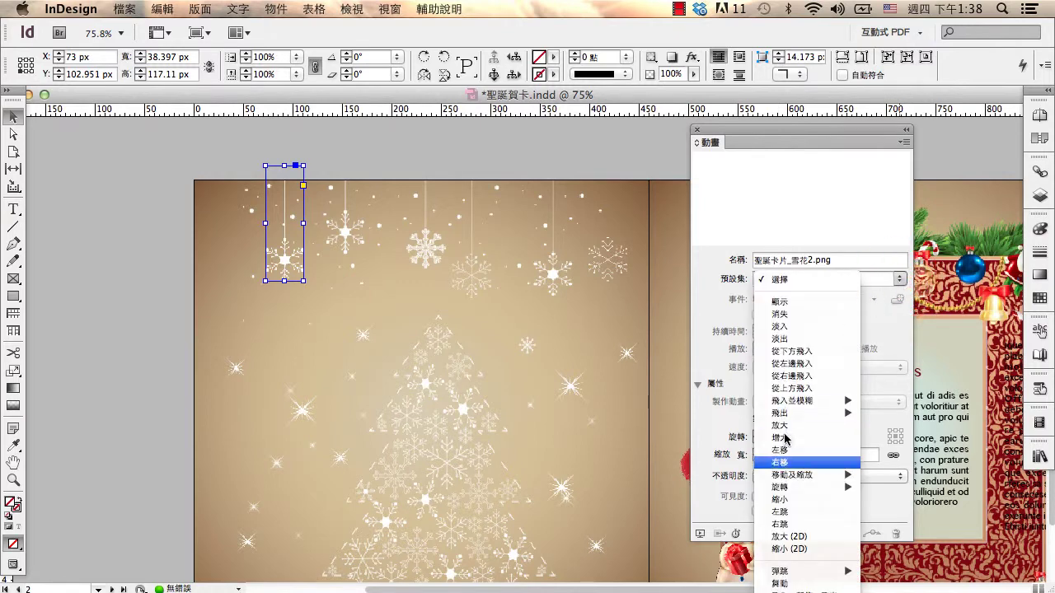
mouse_move(799, 572)
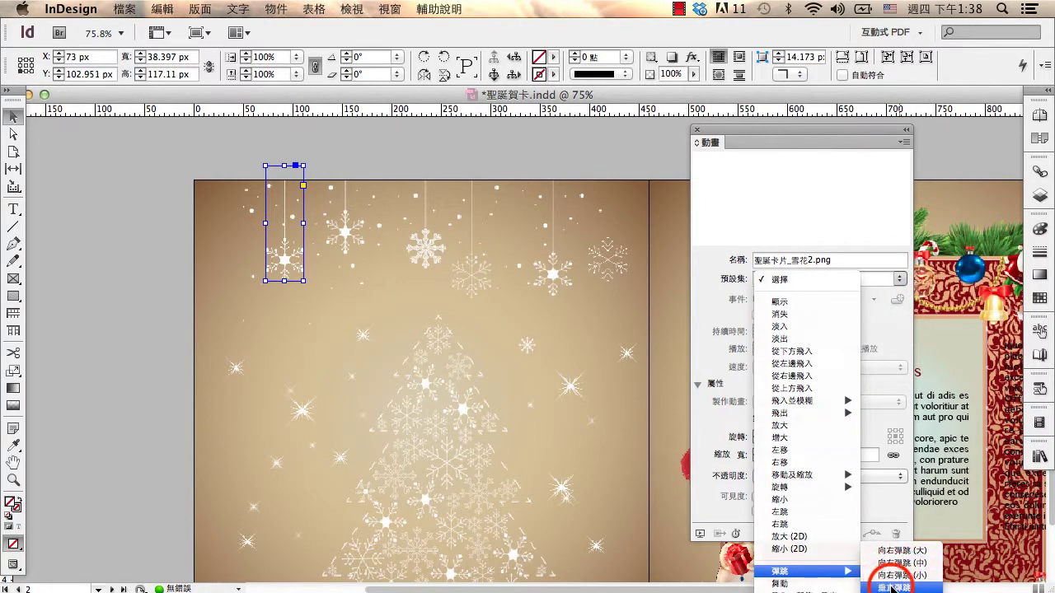
click(892, 587)
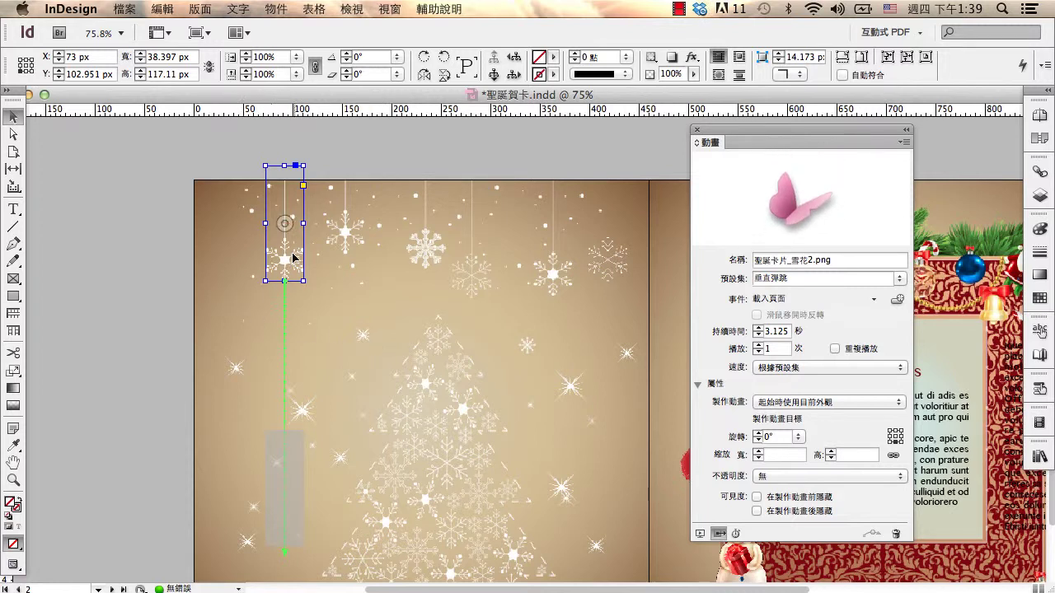
drag(293, 258, 302, 161)
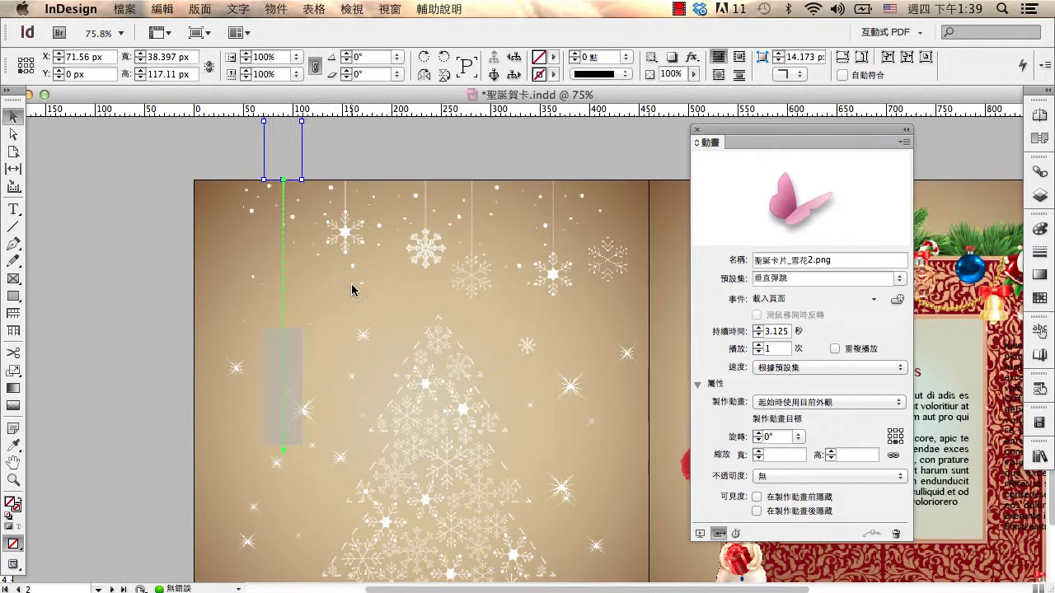
Shorten the far-left snowflake's motion path so it ends slightly below the neighbouring snowflakes, and set its duration to 1 second.
click(282, 352)
click(283, 445)
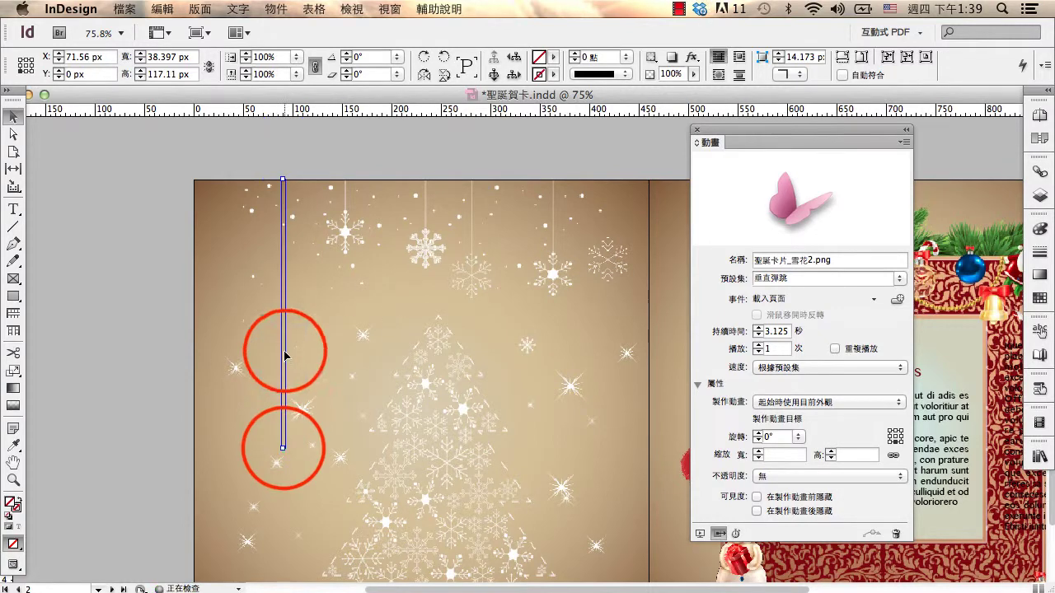
drag(283, 445, 292, 252)
click(296, 158)
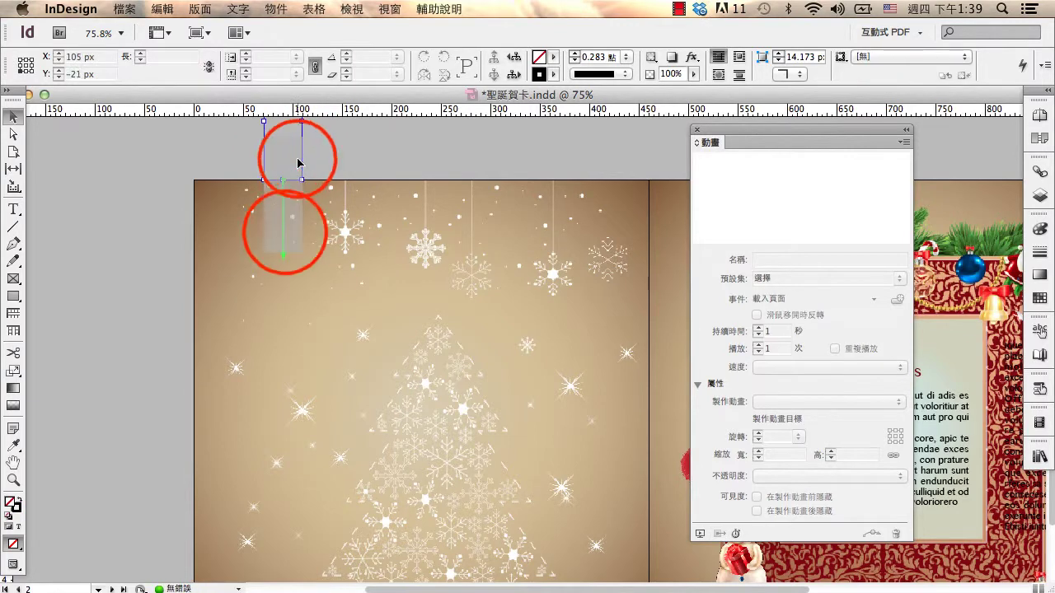
click(283, 252)
drag(282, 255, 283, 275)
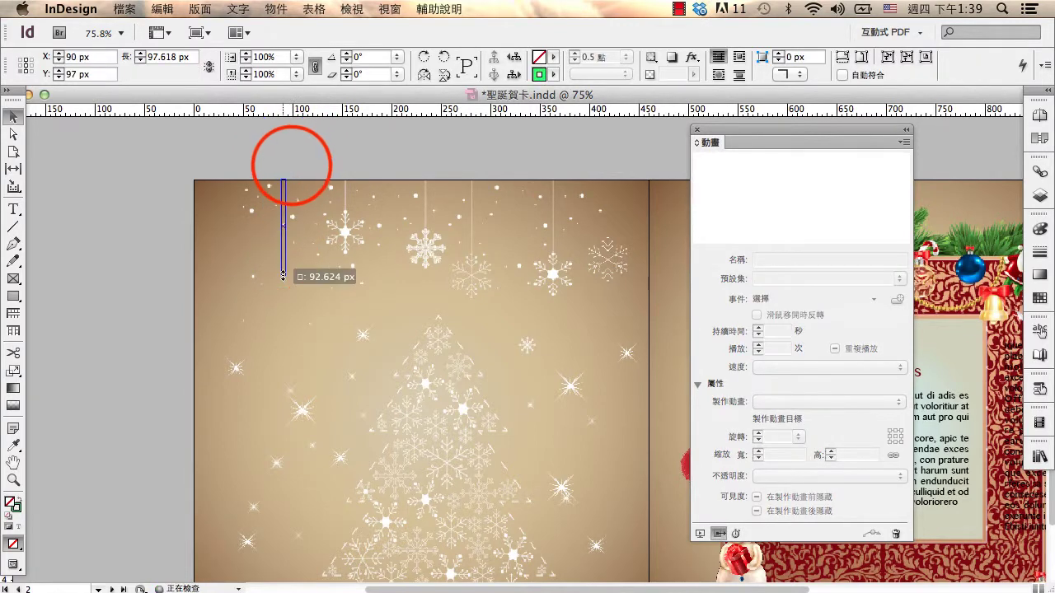
click(292, 169)
click(284, 251)
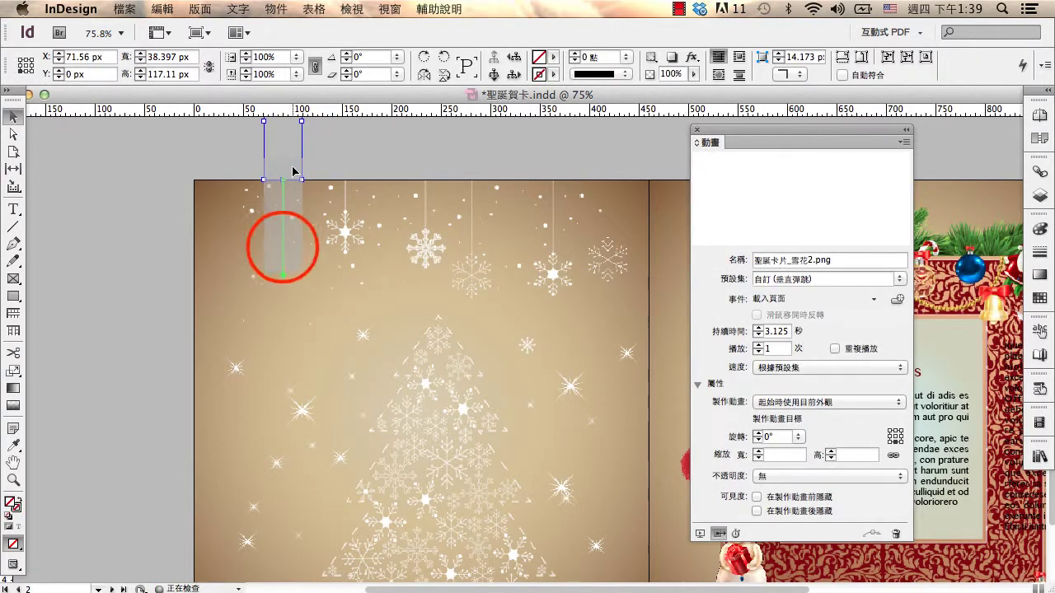
click(278, 273)
drag(283, 276, 283, 289)
click(285, 165)
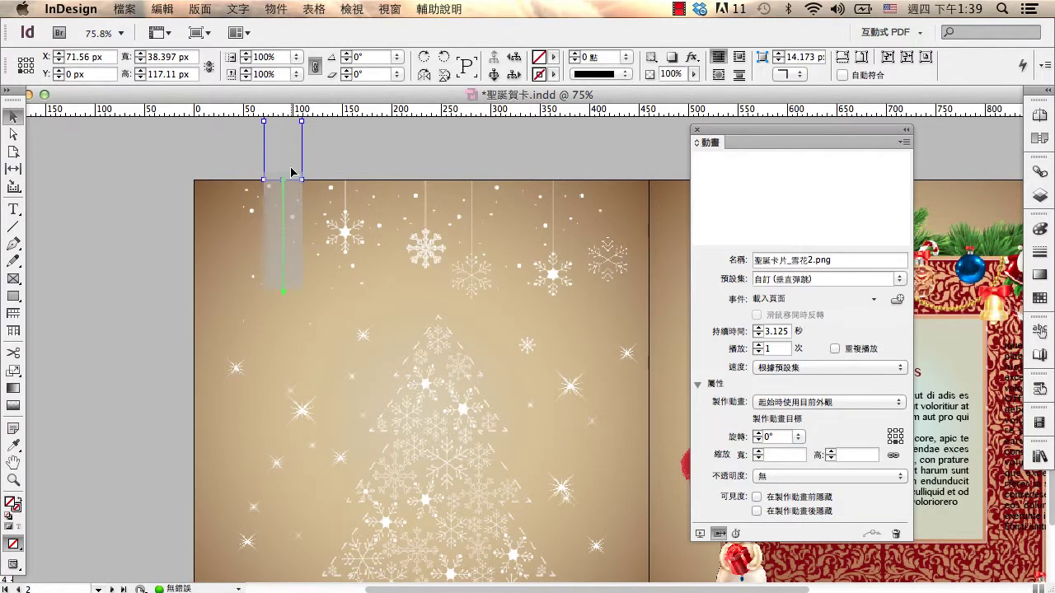
double_click(775, 330)
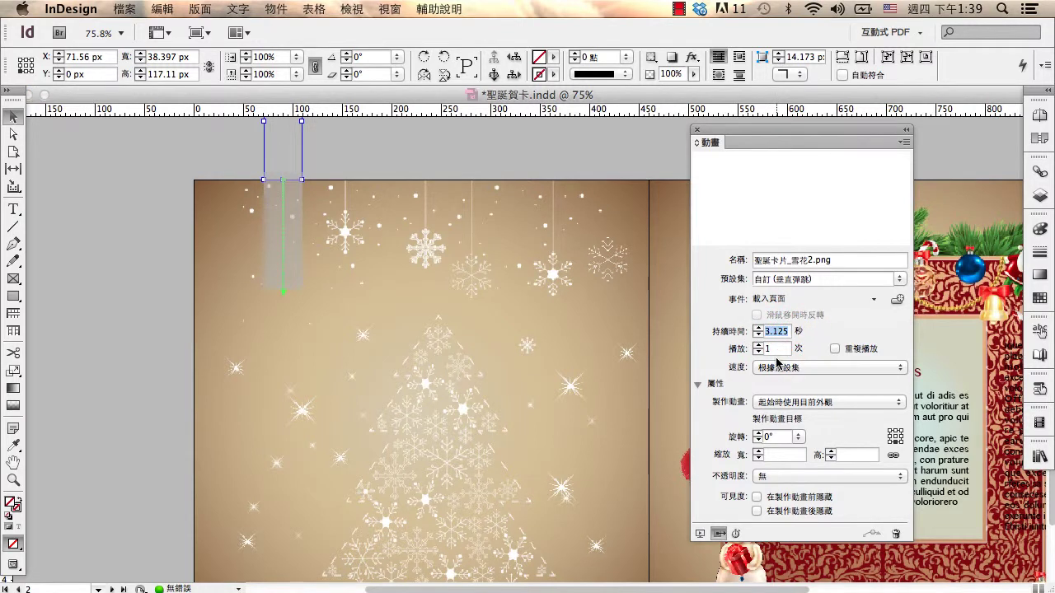
text(1)
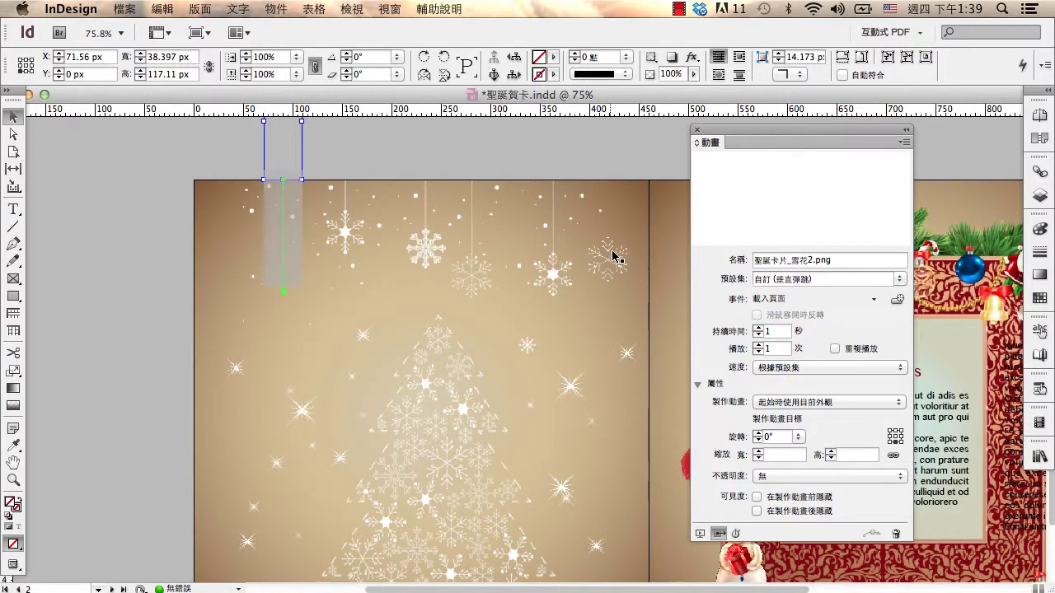
Reorder the 載入頁面 timing list, placing 雪花3.png and 雪花1.png first and 雪花2.png sixth, ahead of most 光芒 items.
click(614, 257)
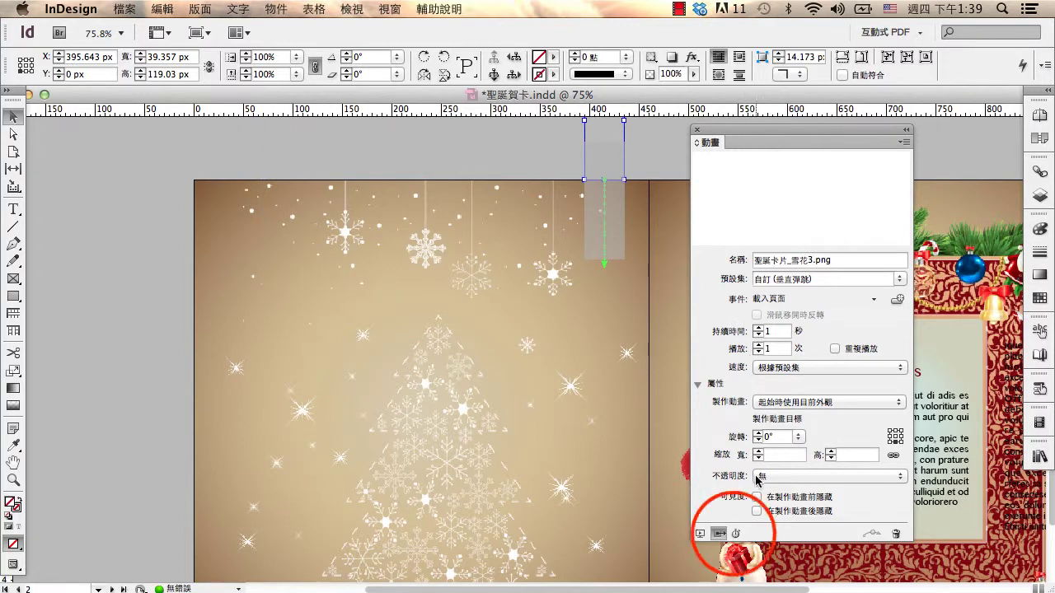
click(736, 531)
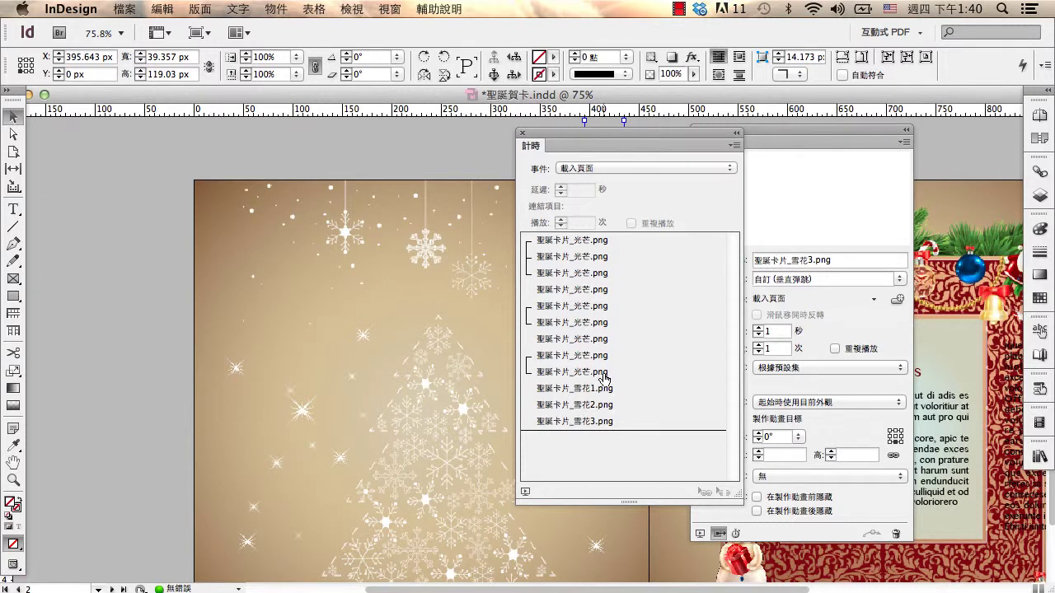
drag(557, 392, 582, 240)
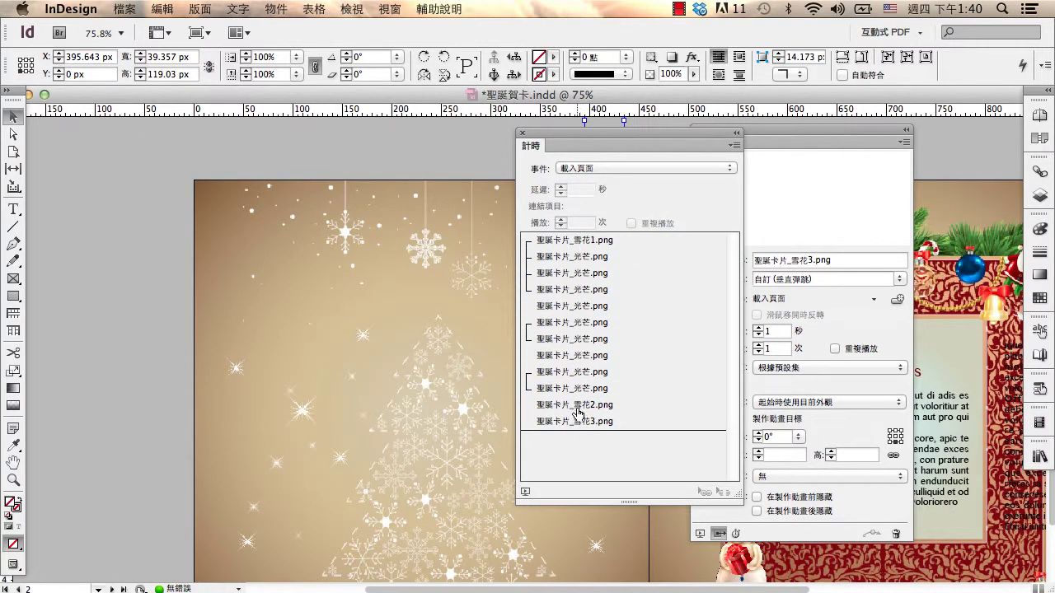
drag(578, 415, 577, 241)
drag(631, 420, 591, 315)
click(580, 241)
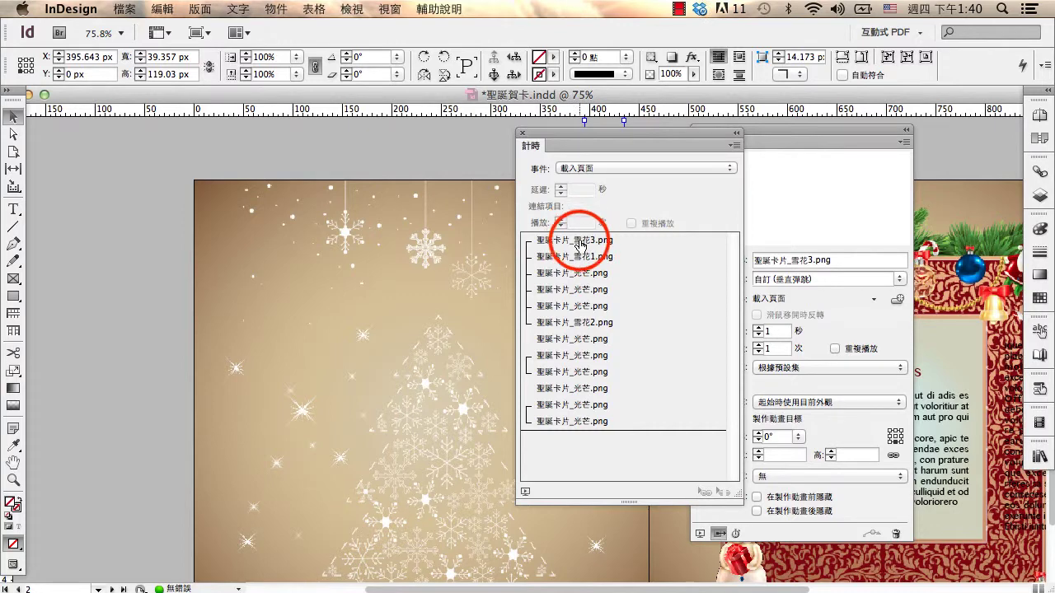
Preview the spread's snowflake animations as SWF, and close the preview and the timing settings.
click(524, 493)
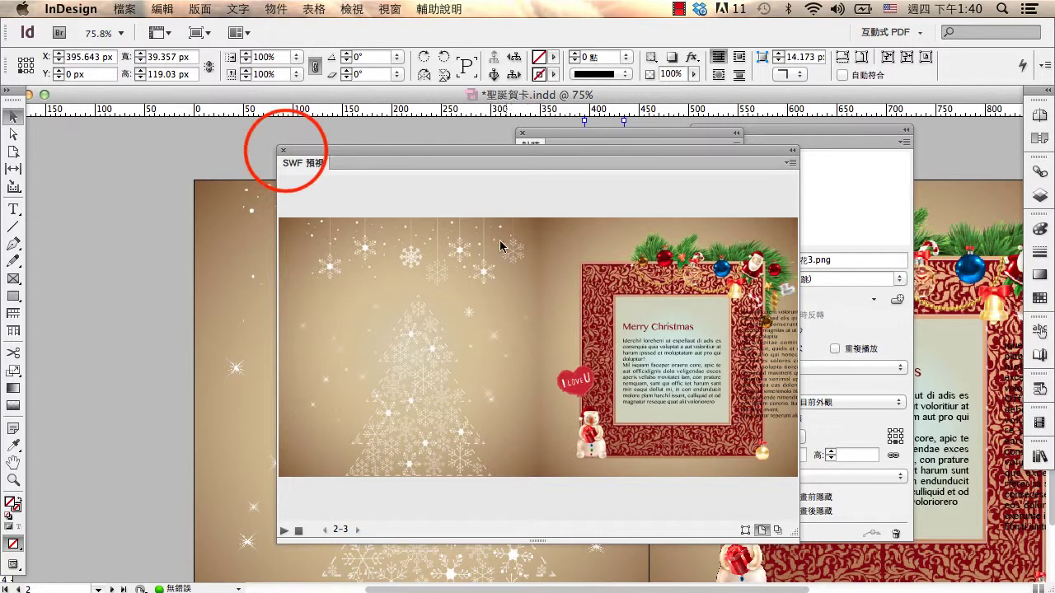
click(283, 150)
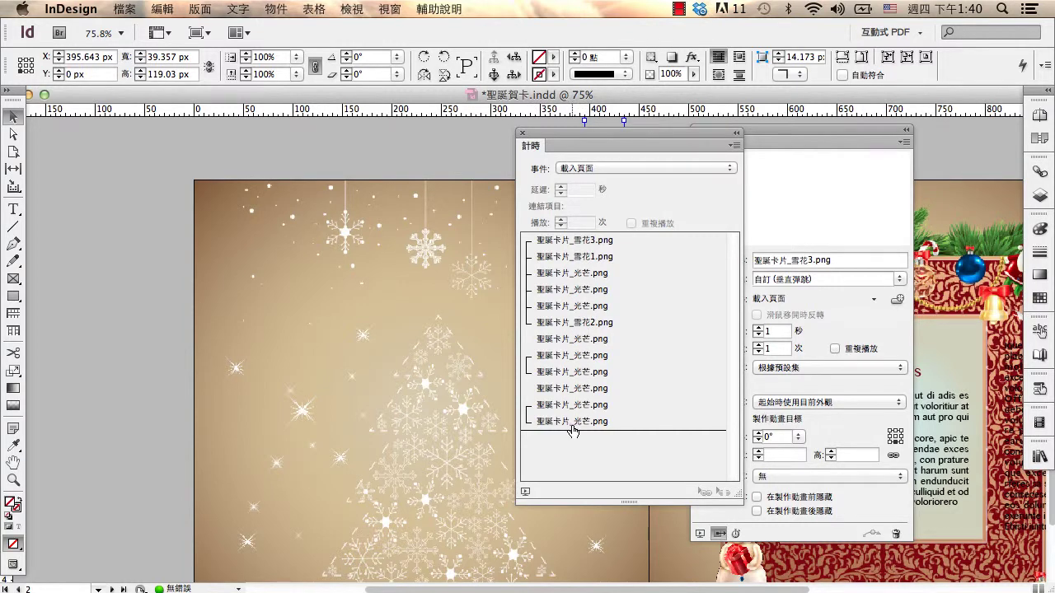
click(522, 133)
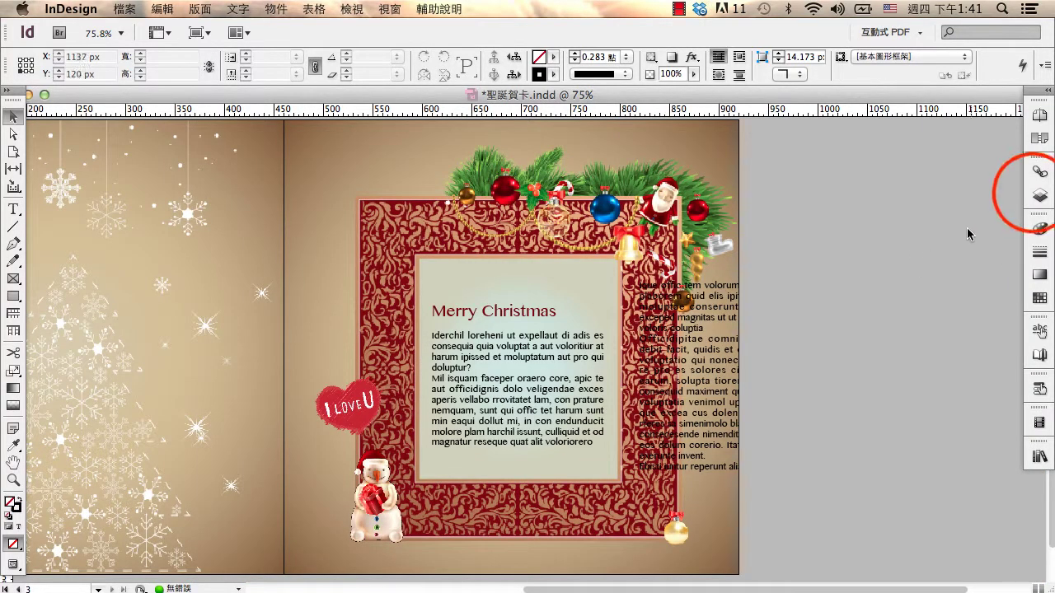
Unlock the 圖片 layer so its artwork can be edited.
click(1035, 196)
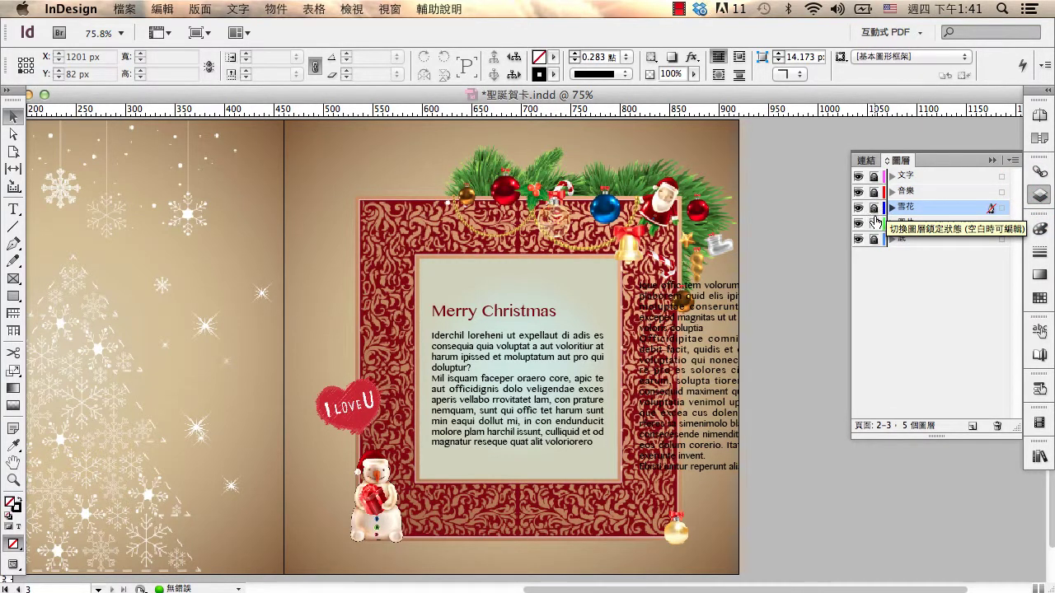
click(874, 222)
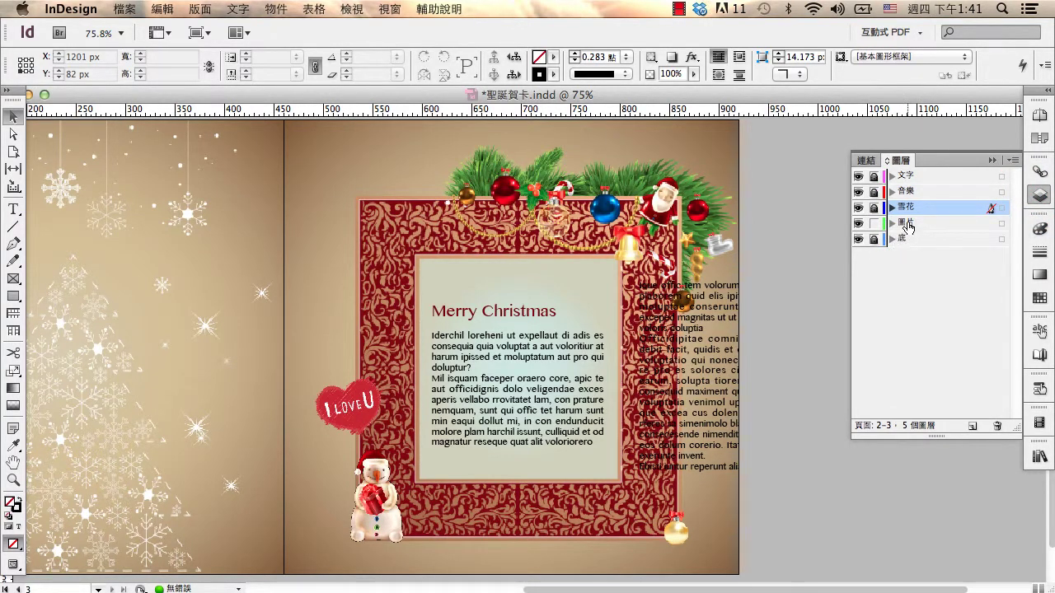
click(991, 160)
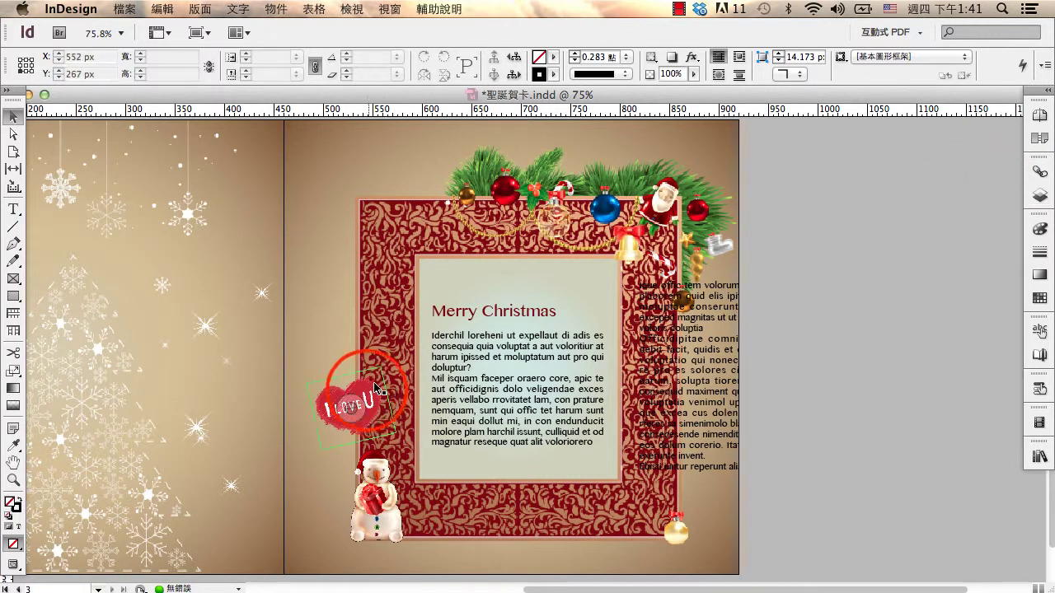
Apply the 從下方飛入 preset to the "I LOVE U" heart and move it up the frame to about X 505, Y 187 px.
drag(375, 396, 384, 400)
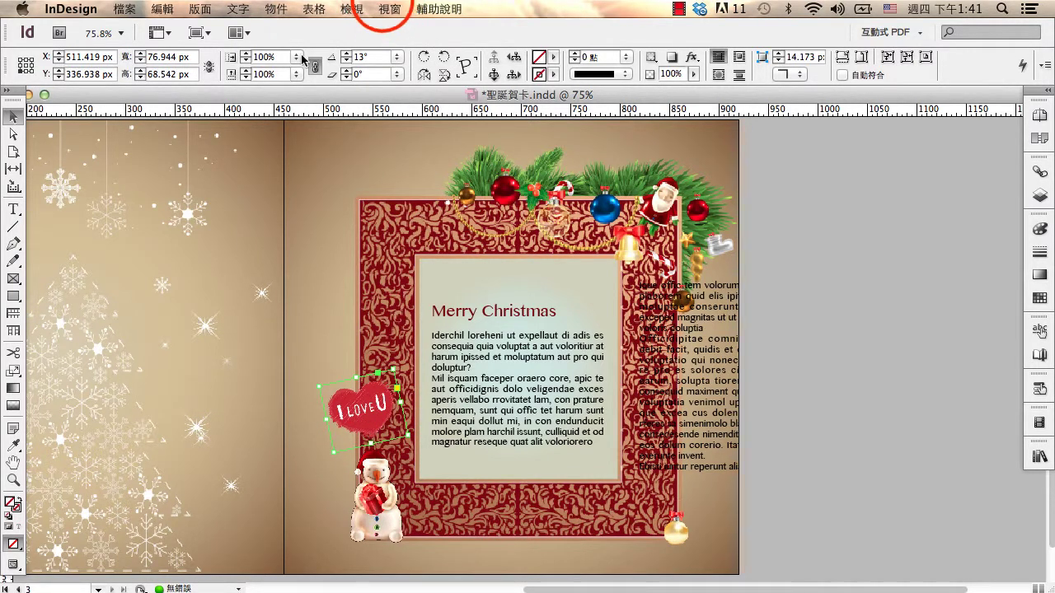
click(390, 9)
mouse_move(409, 118)
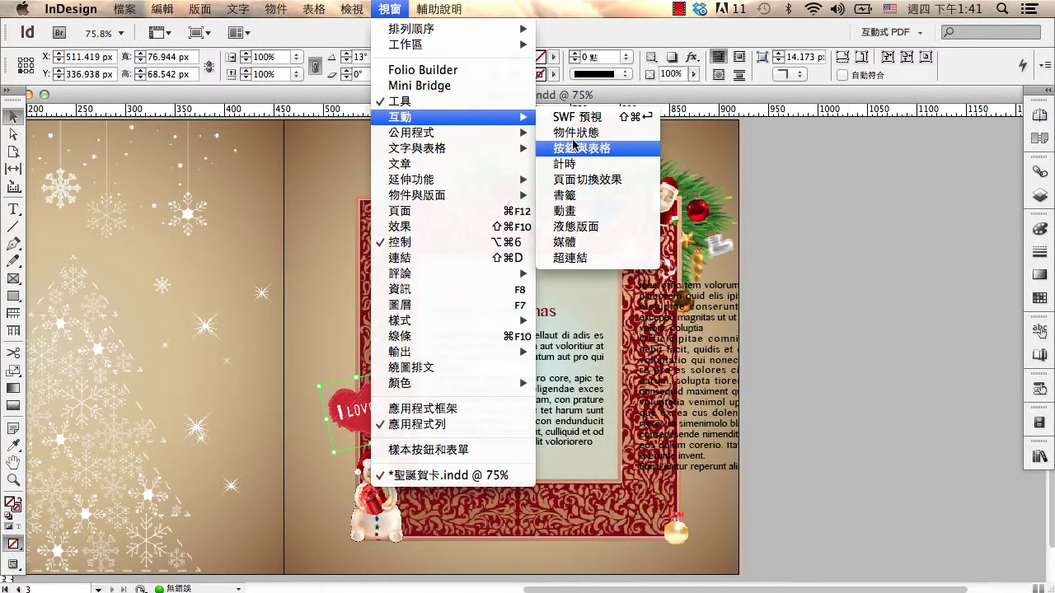
click(581, 211)
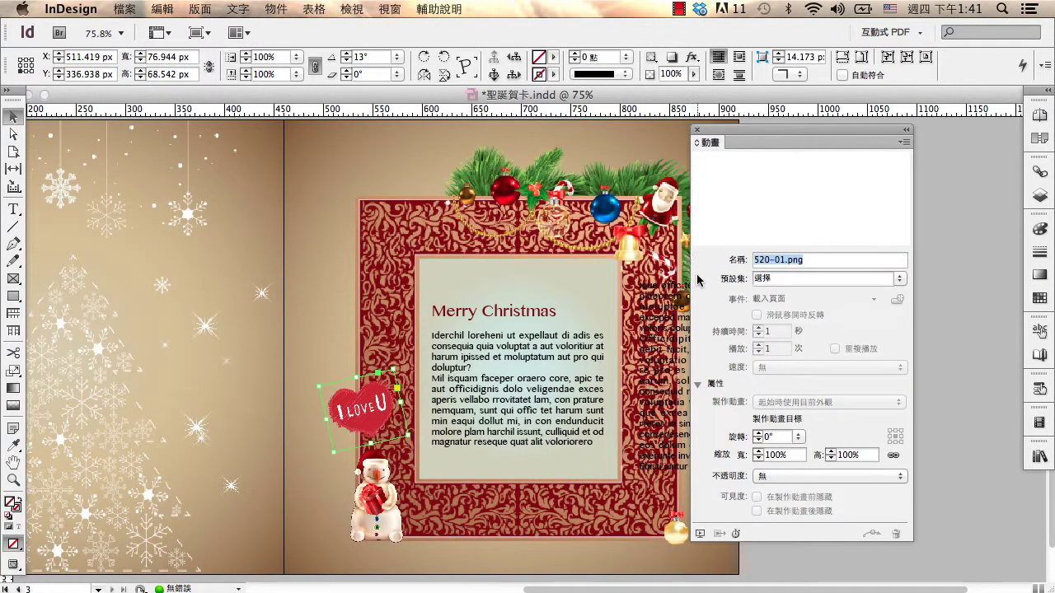
click(895, 280)
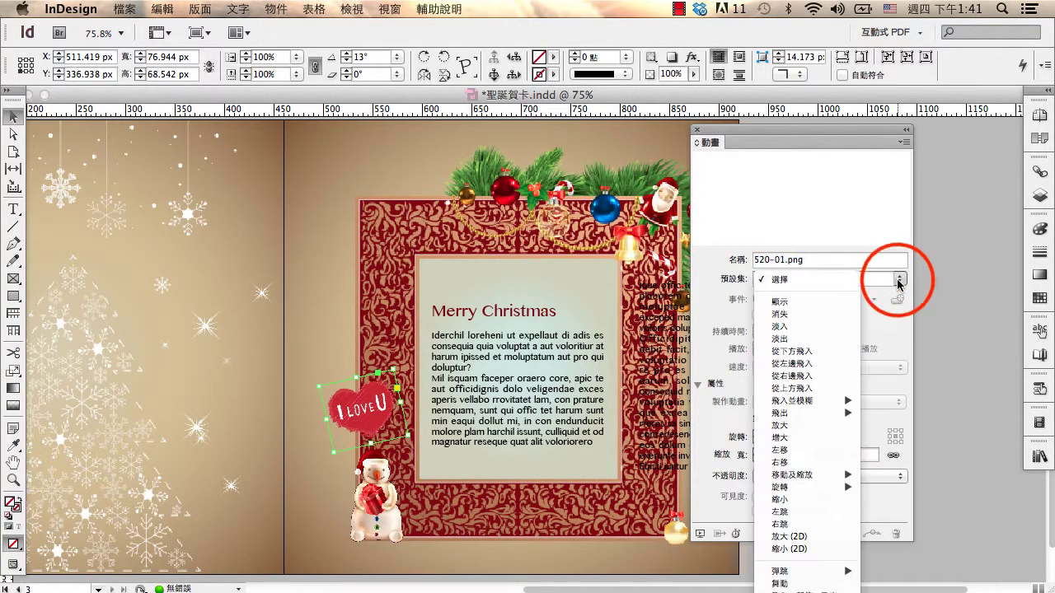
click(812, 351)
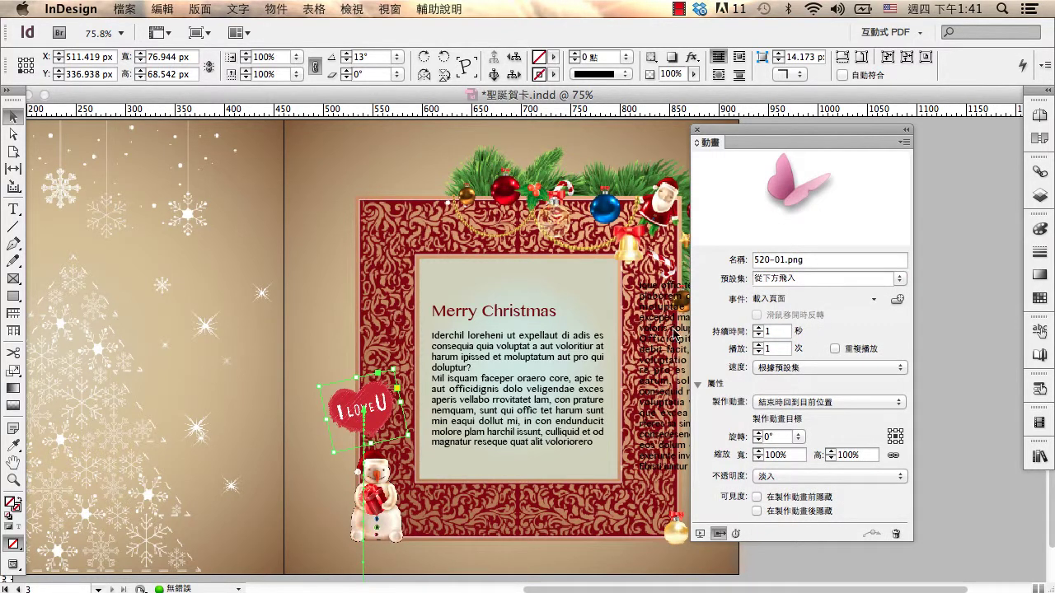
drag(385, 400, 381, 252)
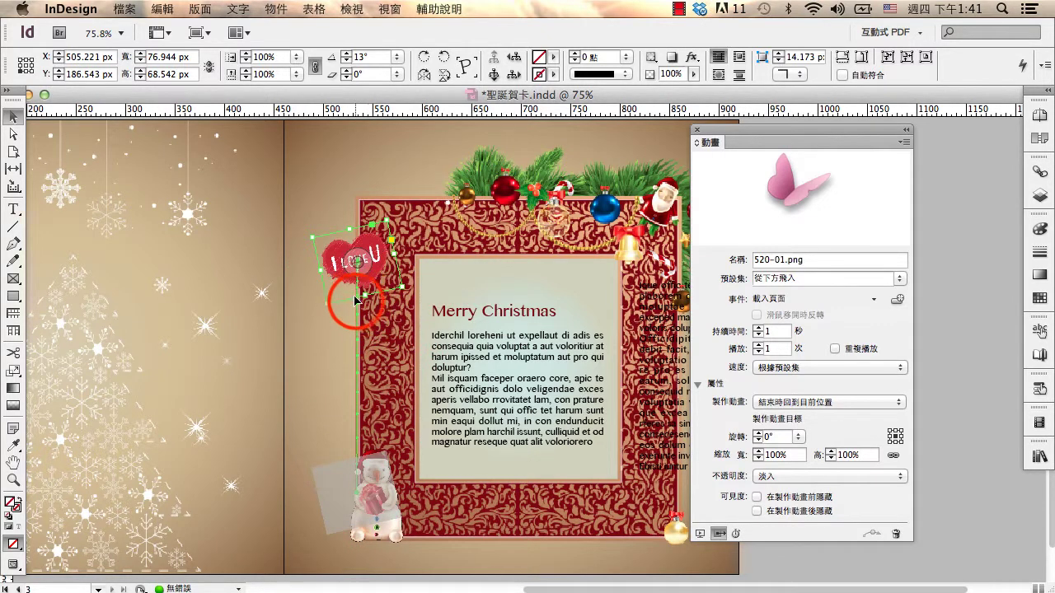
Reposition the "I LOVE U" heart to about X 523, Y 264 px and shorten its motion path so it begins at the snowman.
click(356, 262)
drag(356, 262, 377, 317)
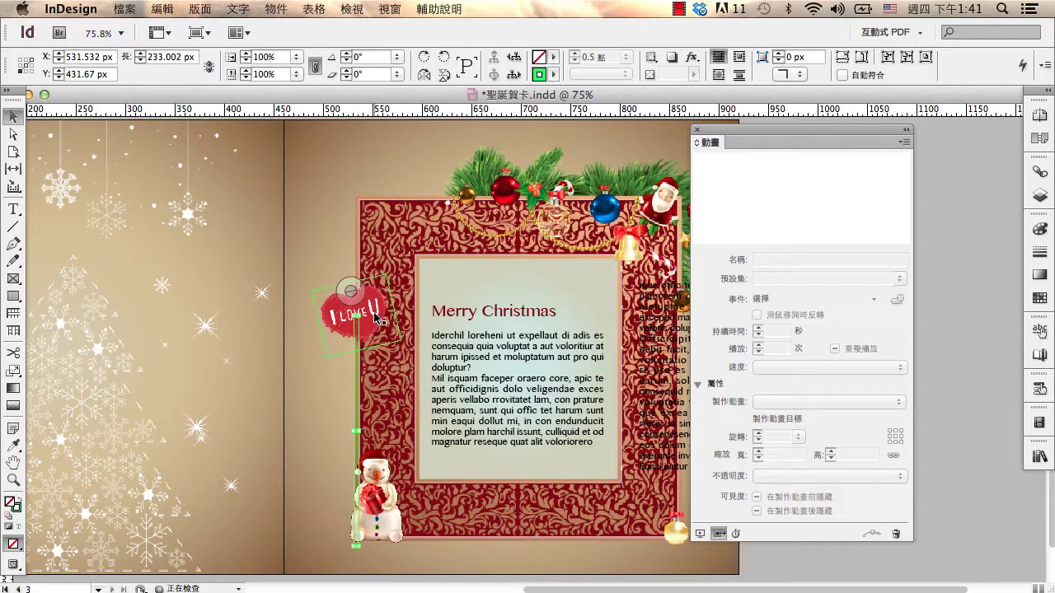
click(356, 545)
drag(356, 546, 368, 456)
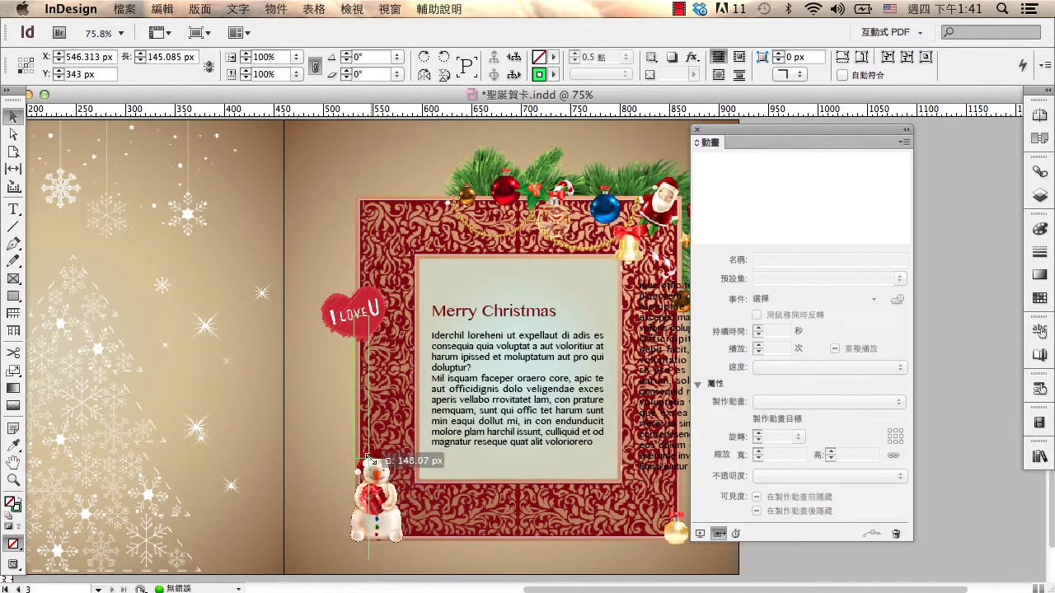
click(384, 313)
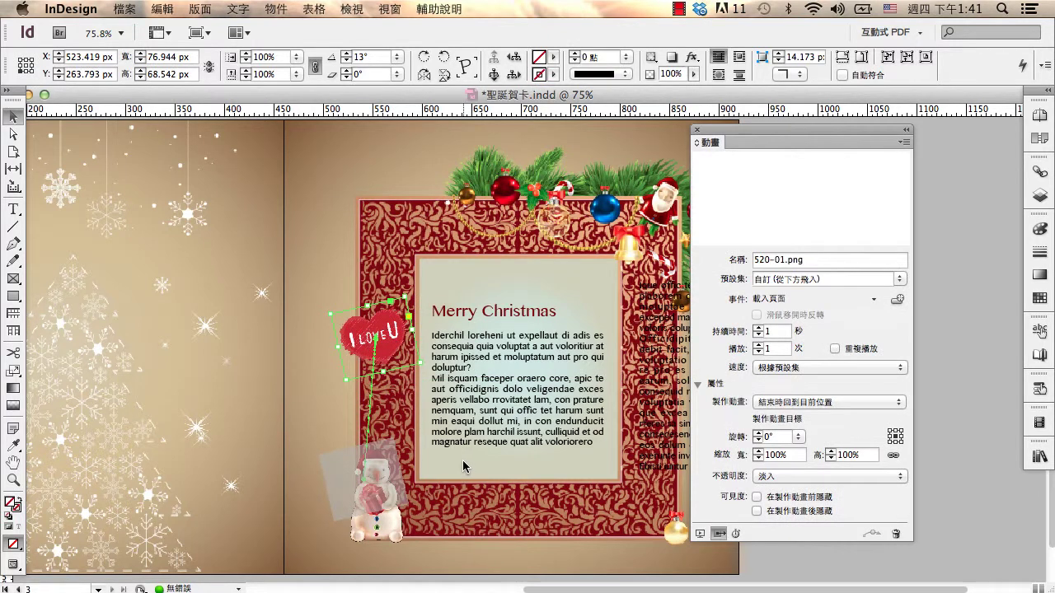
Set the heart animation's target rotation to 360° and its width and height scale to 150%.
click(779, 437)
key(Return)
click(795, 455)
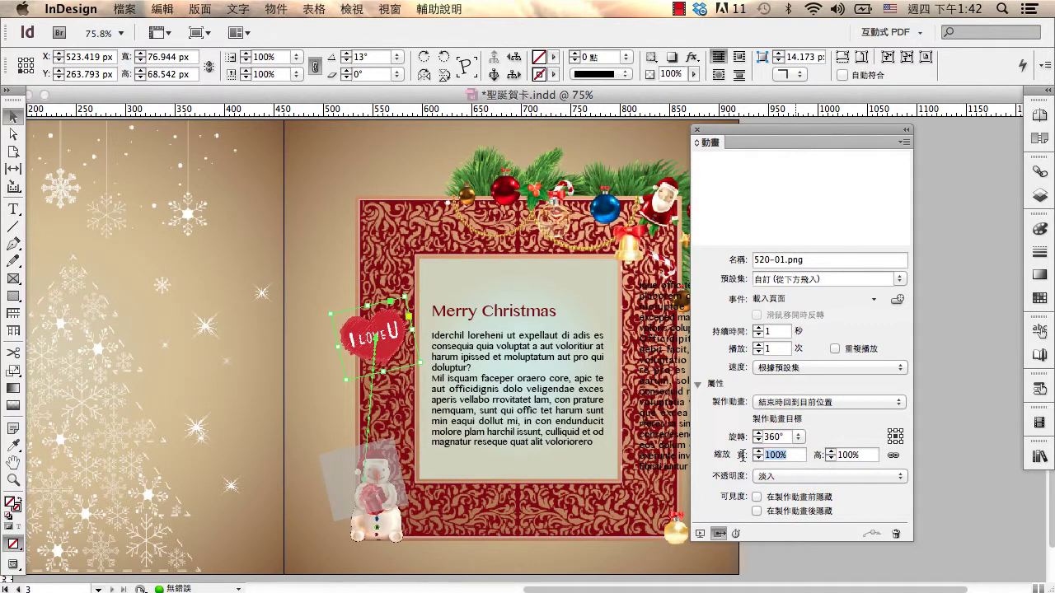
key(Return)
Remove the 載入頁面 event from the heart's animation and make the snowman the button that triggers it.
click(873, 300)
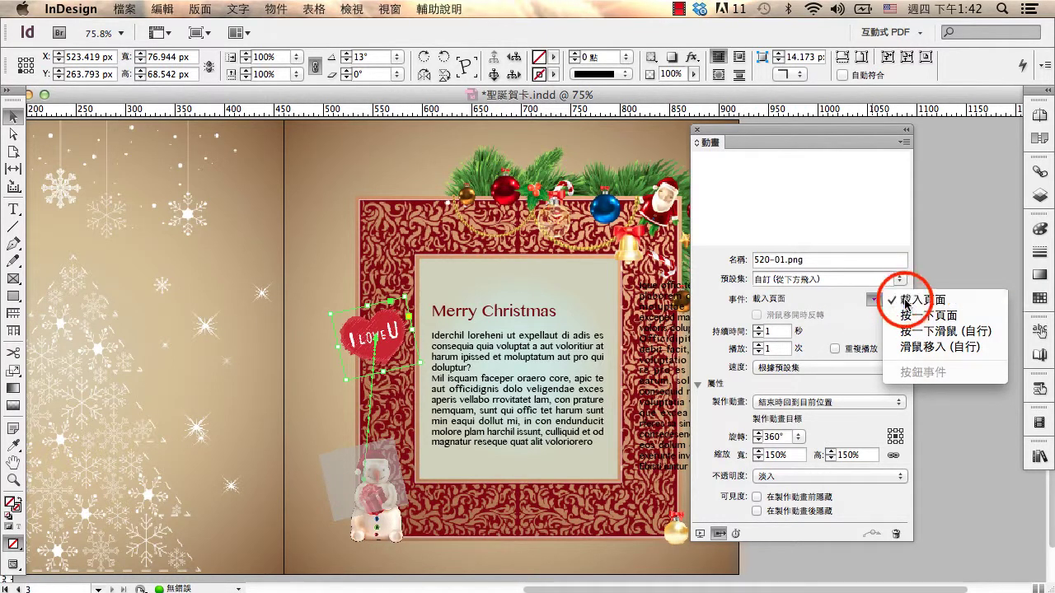
click(905, 301)
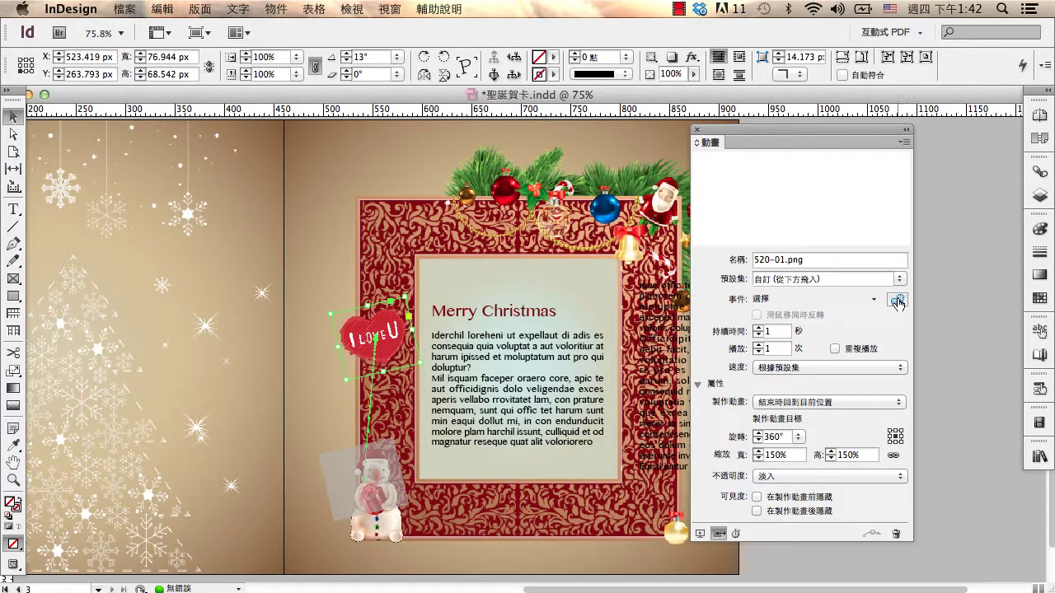
click(897, 301)
click(389, 524)
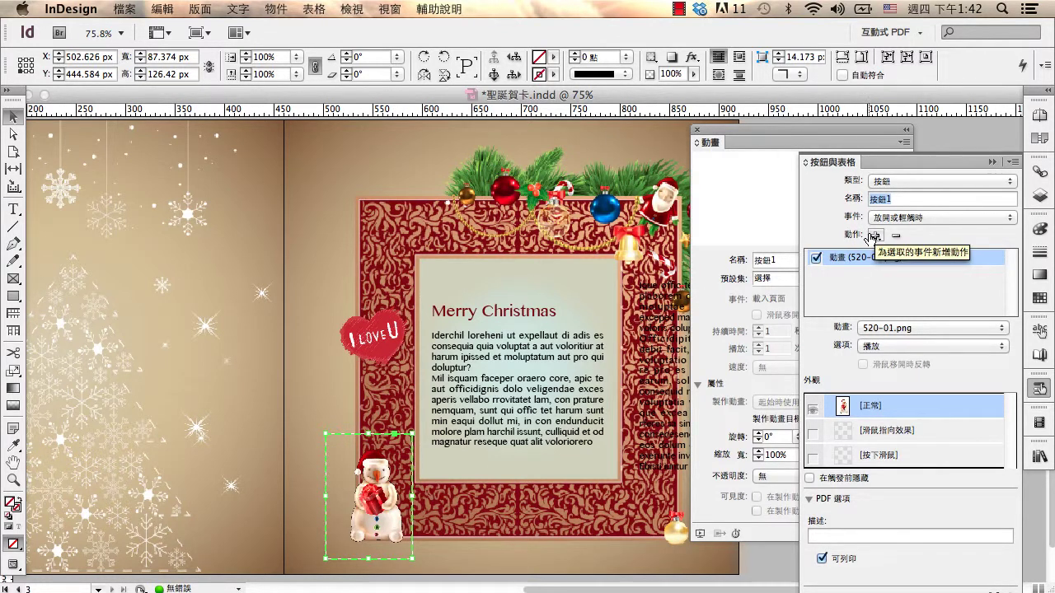
Preview the spread as SWF, trigger the heart animation from the snowman, and close the preview.
click(700, 533)
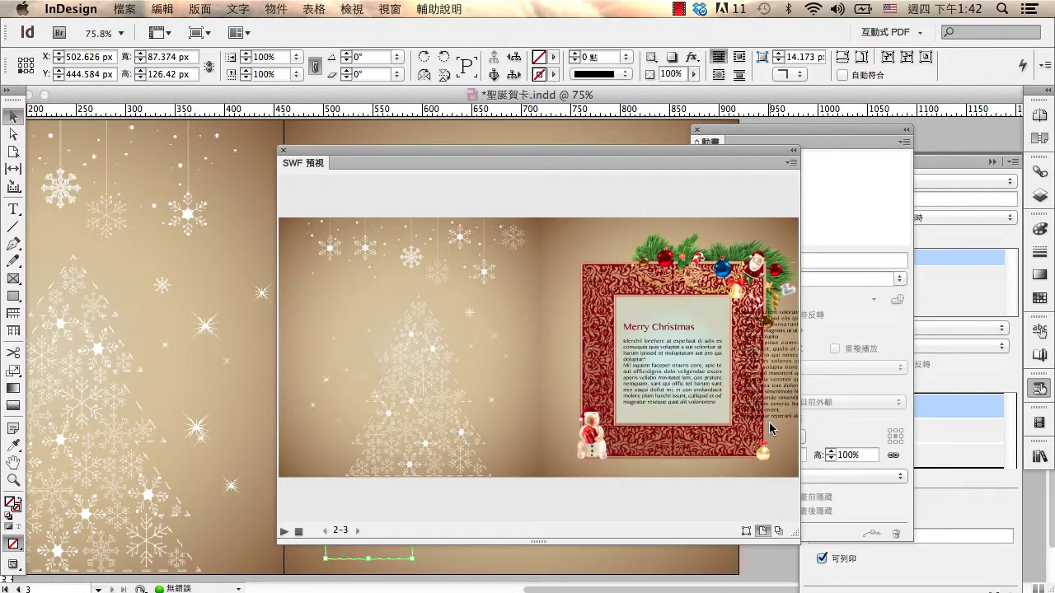
click(592, 429)
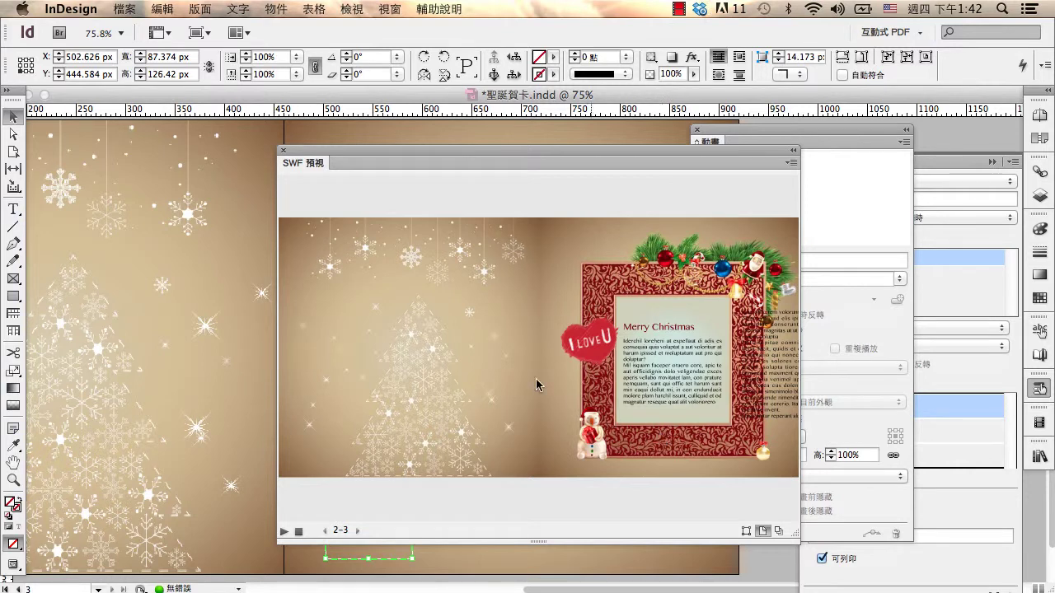
click(292, 154)
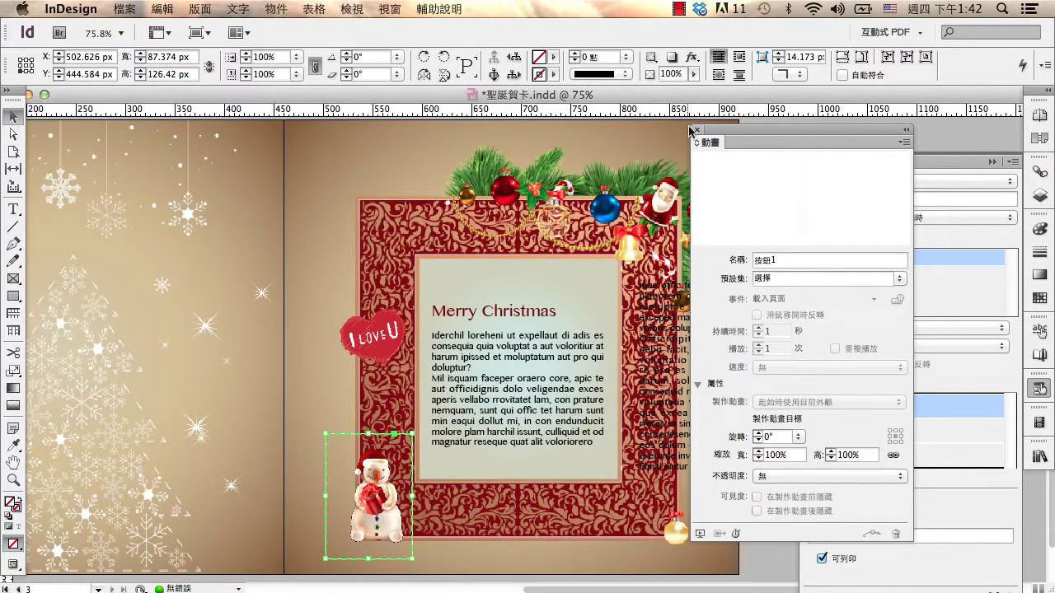
Place Kiss1.mp3 from the 音效 folder in a frame about 87 by 80 px above the heart.
click(300, 221)
click(126, 10)
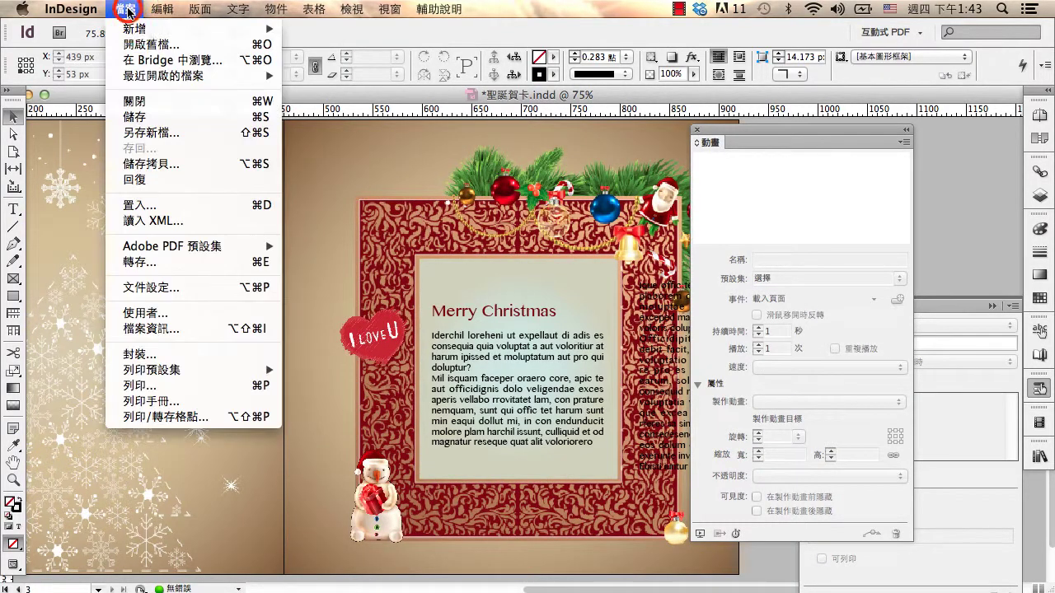
click(189, 205)
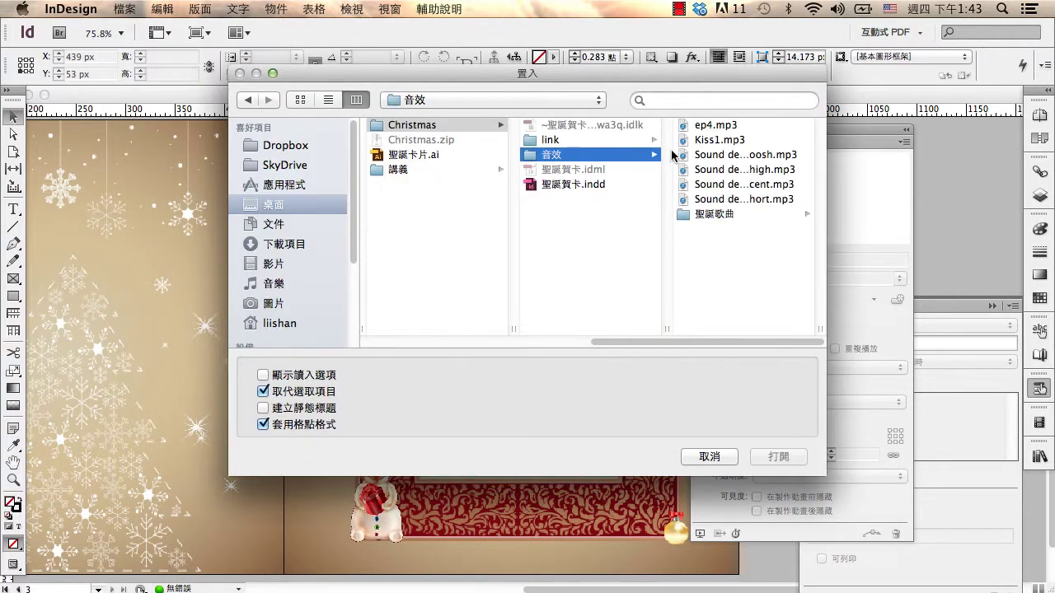
click(715, 141)
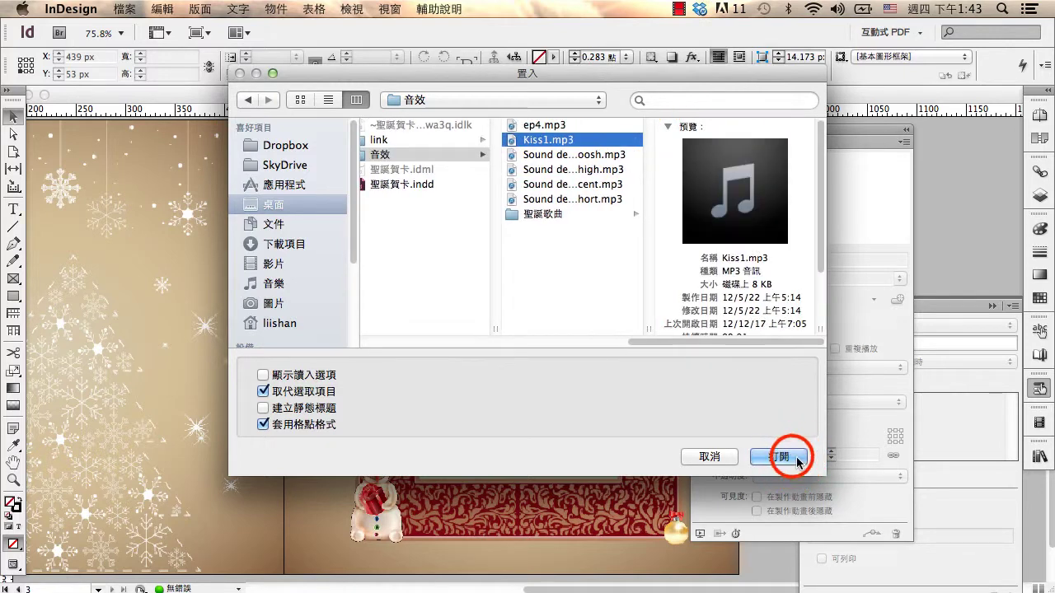
click(793, 455)
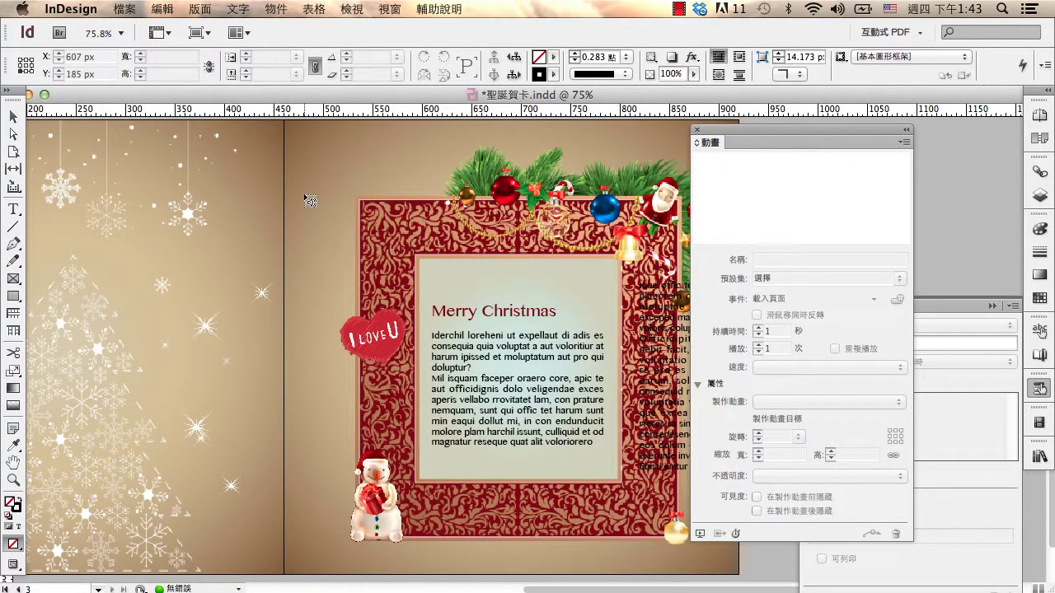
drag(301, 165, 385, 245)
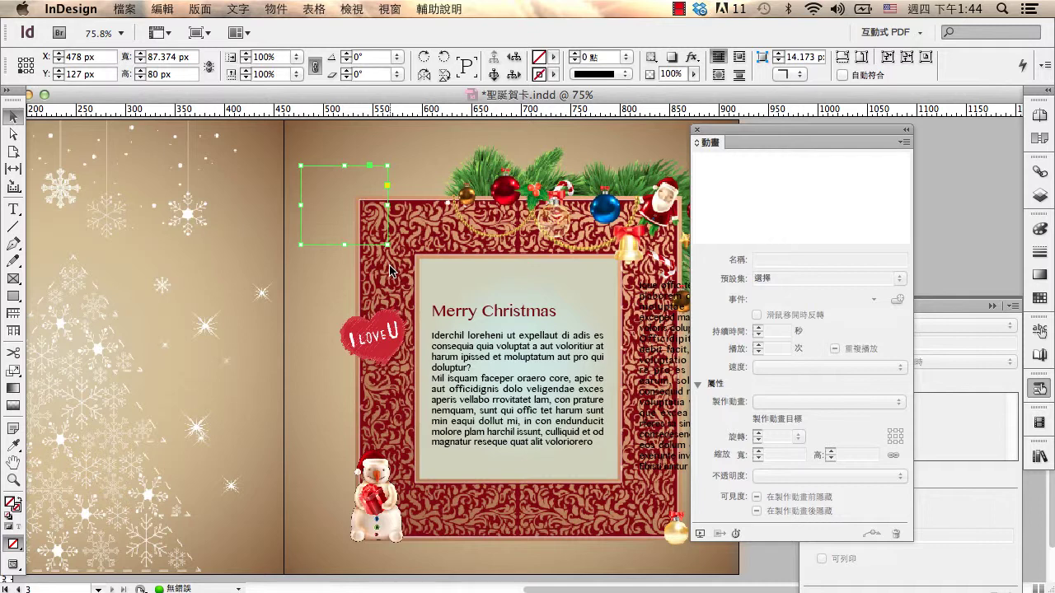
Close the animation settings and add a 聲音 action to the snowman button that plays Kiss1.mp3.
click(396, 474)
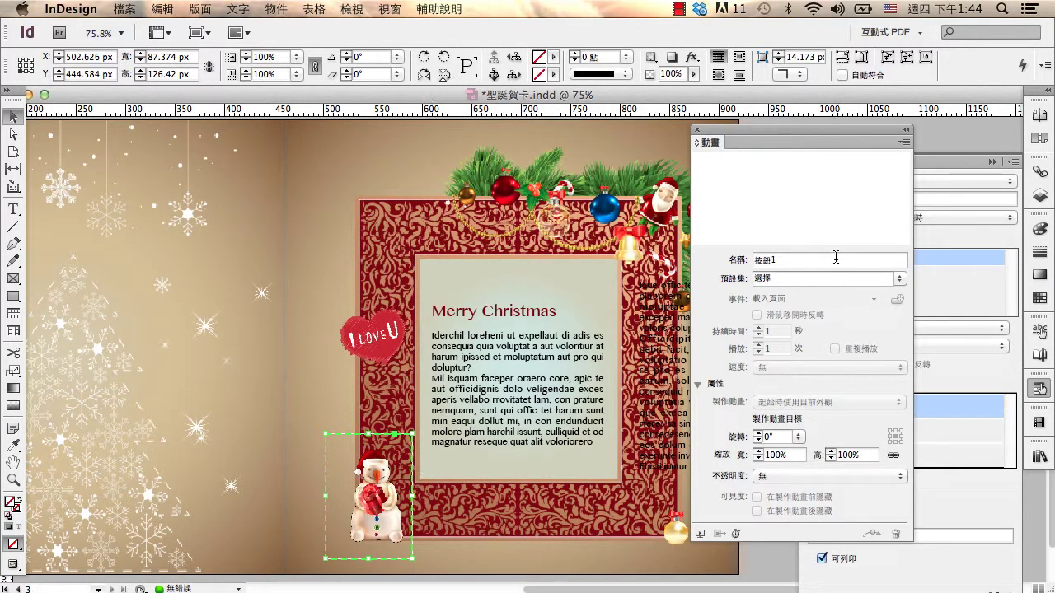
click(699, 130)
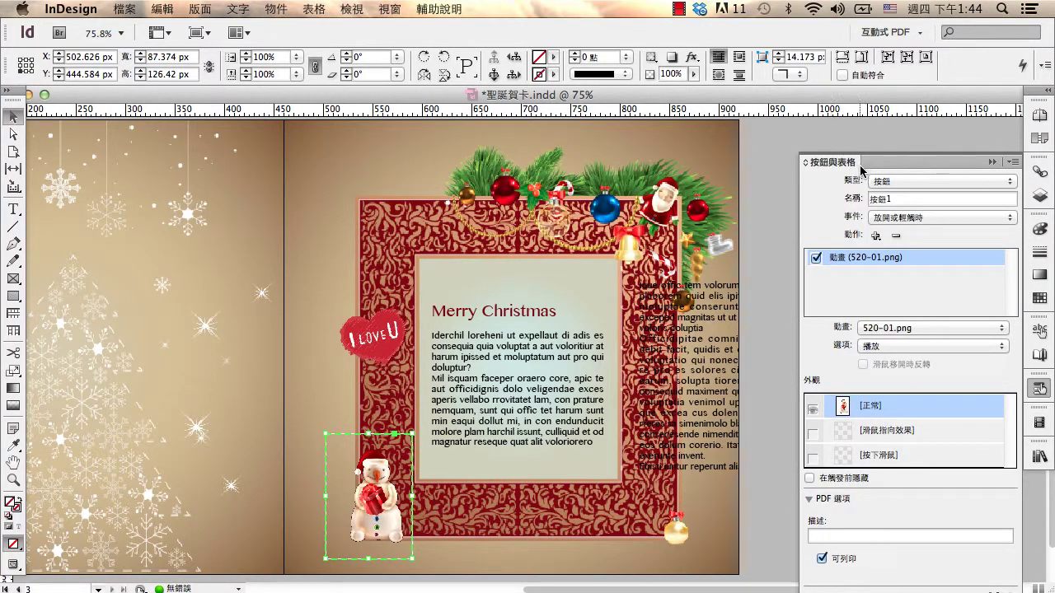
click(875, 235)
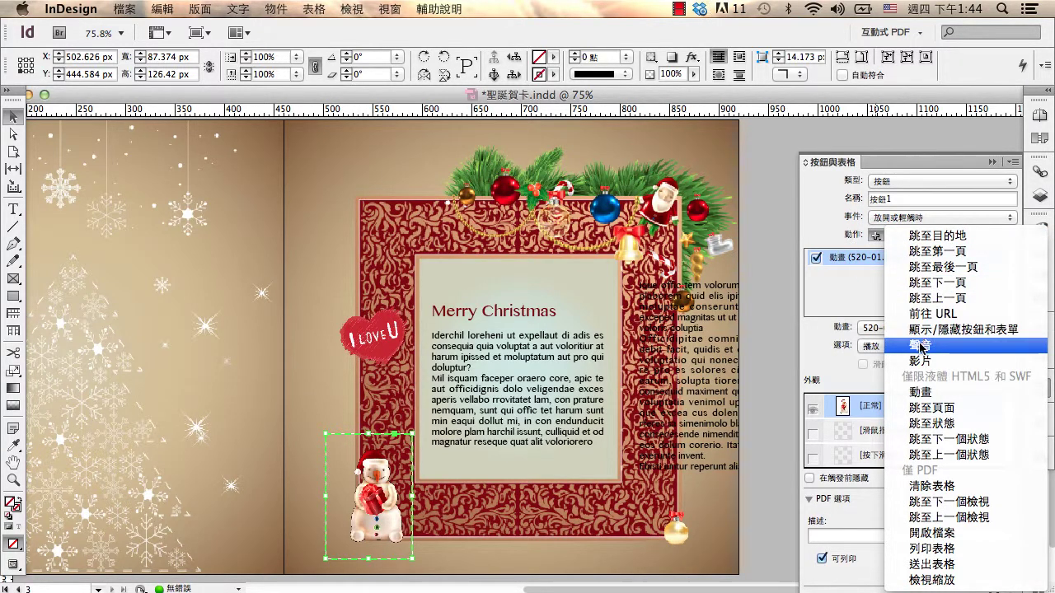
click(921, 348)
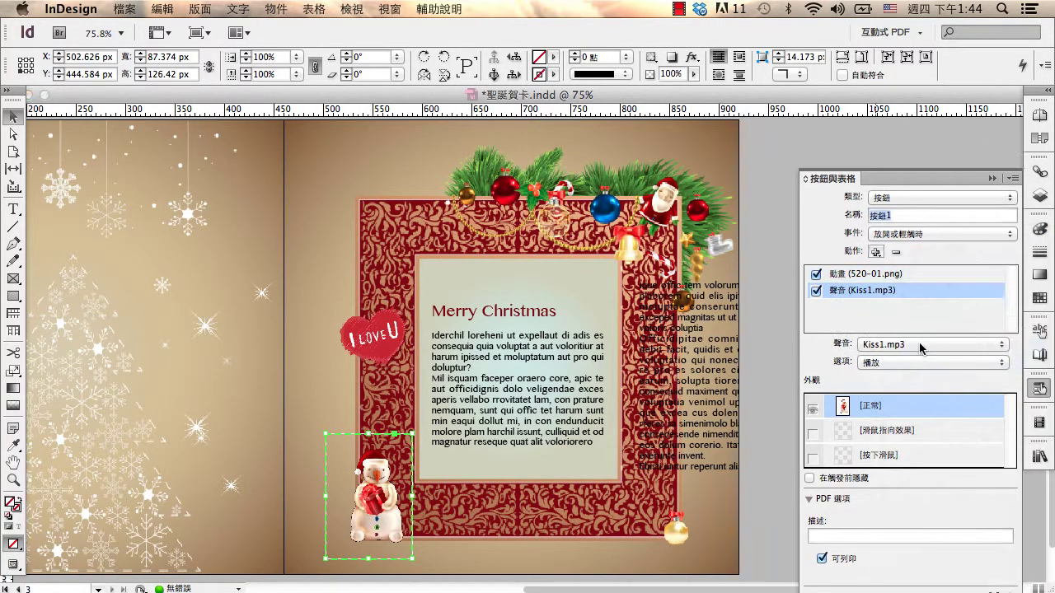
click(875, 344)
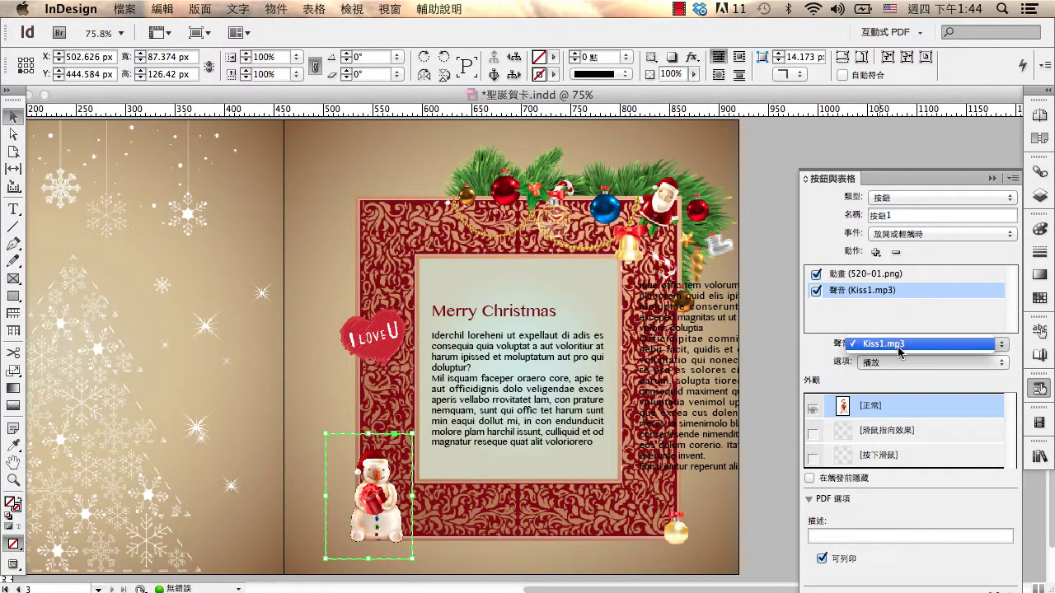
Move the button settings clear of the screen edge, preview the spread as SWF and trigger the snowman button.
click(840, 181)
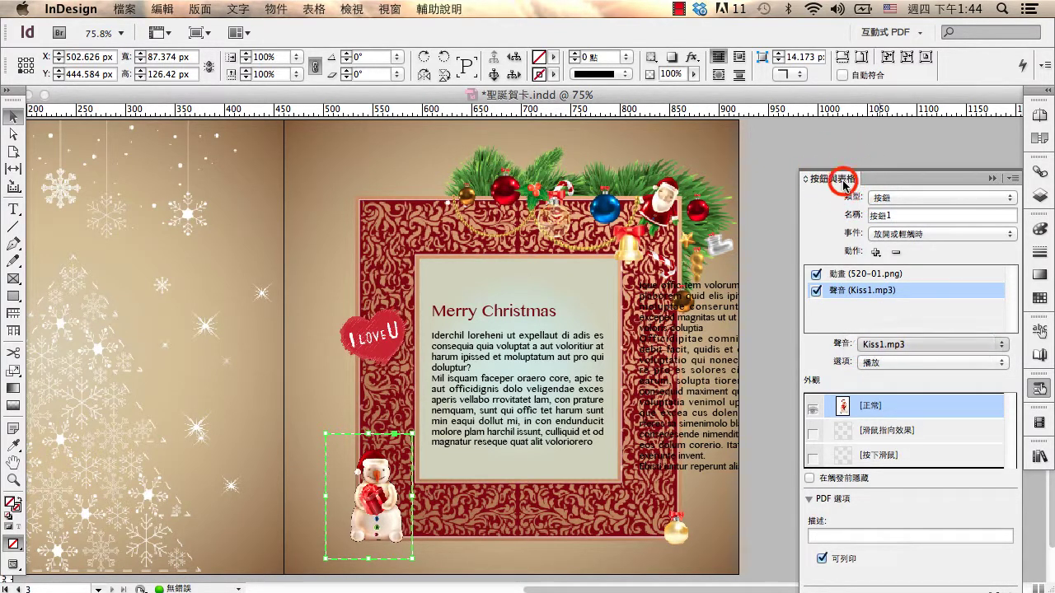
drag(829, 180, 791, 153)
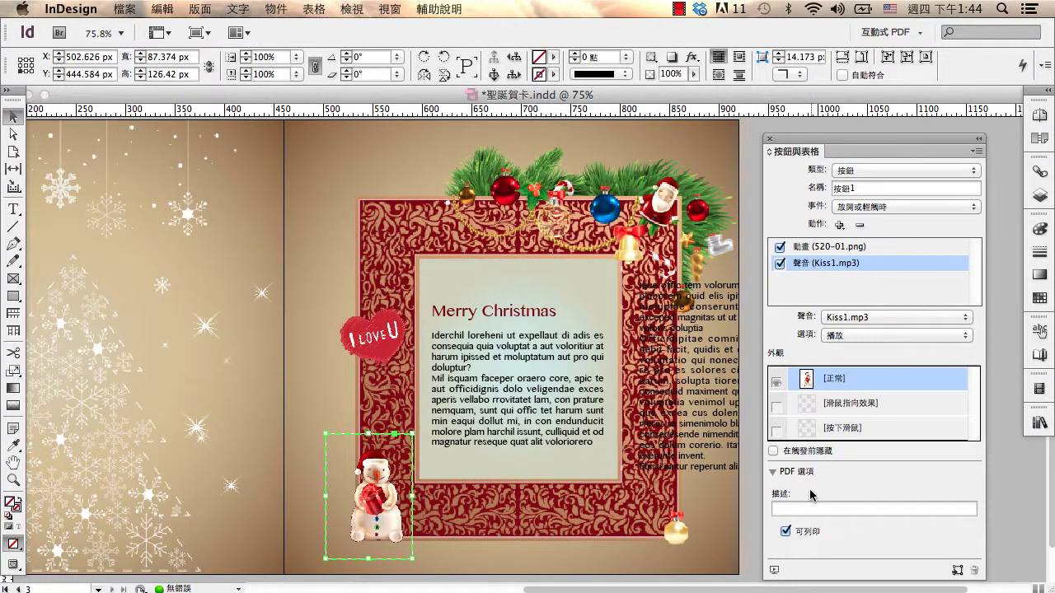
click(772, 570)
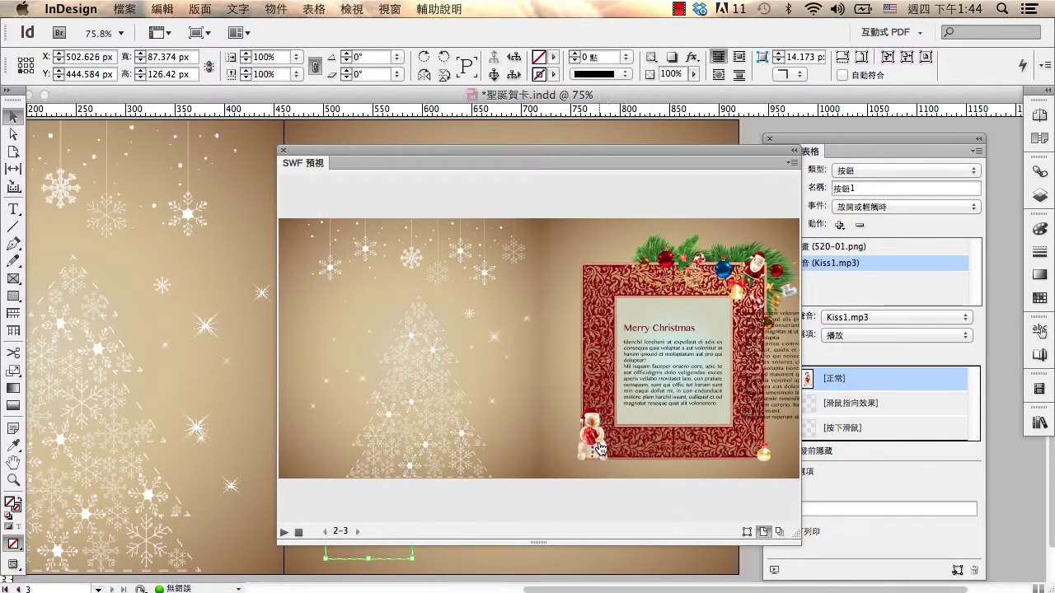
click(595, 442)
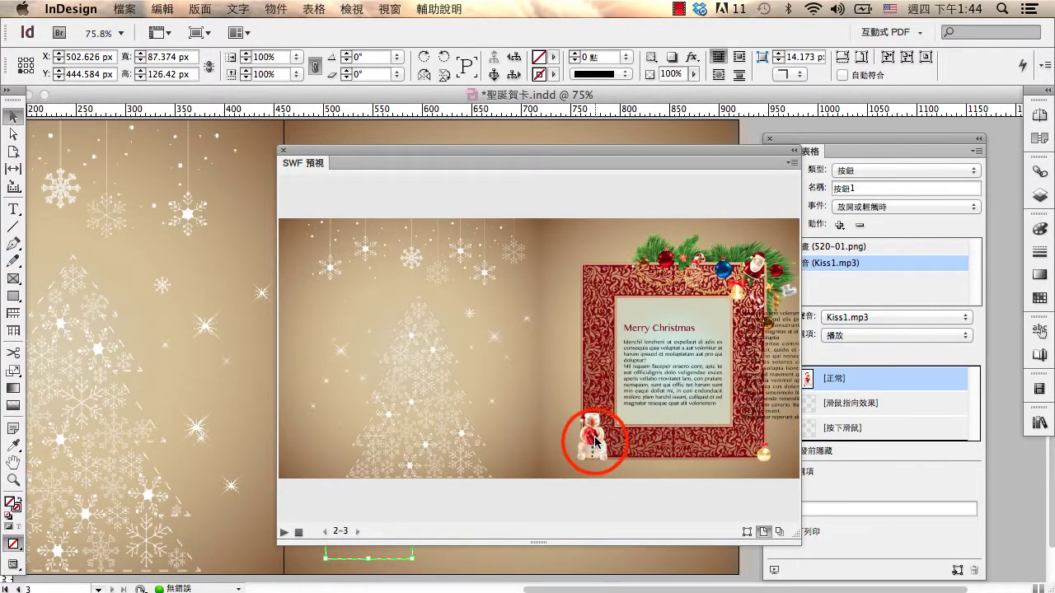